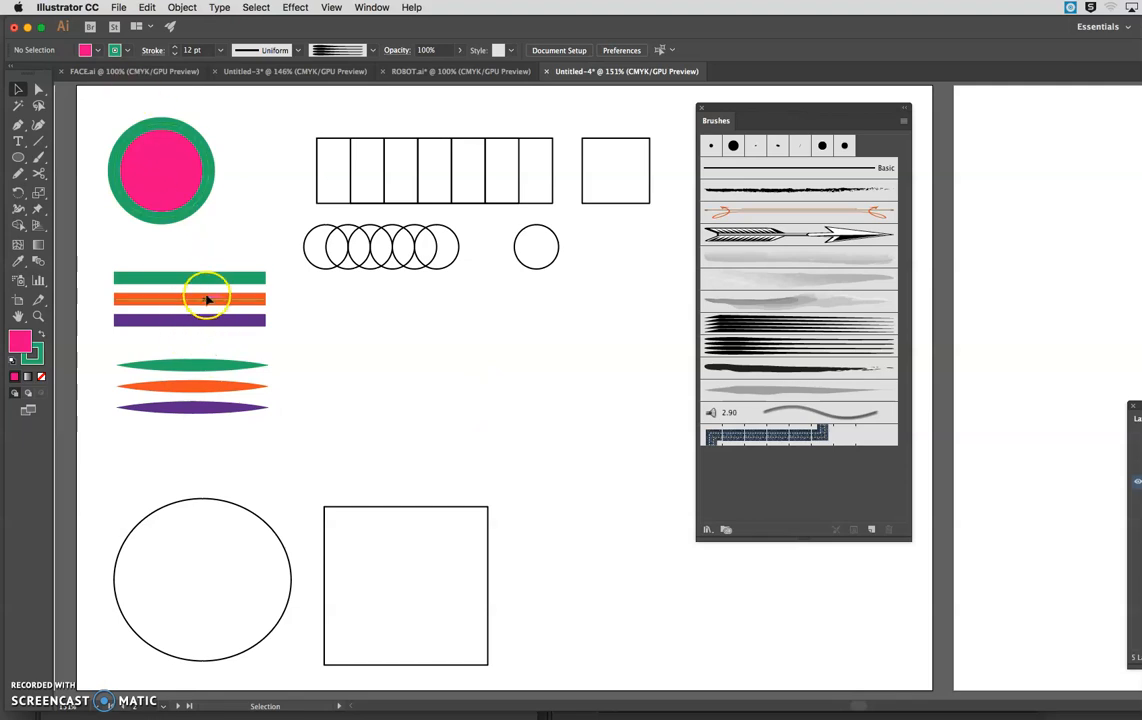
Inspect the stroke settings of the tapered green line, the overlapping circles and the row of overlapping rectangles.
click(204, 366)
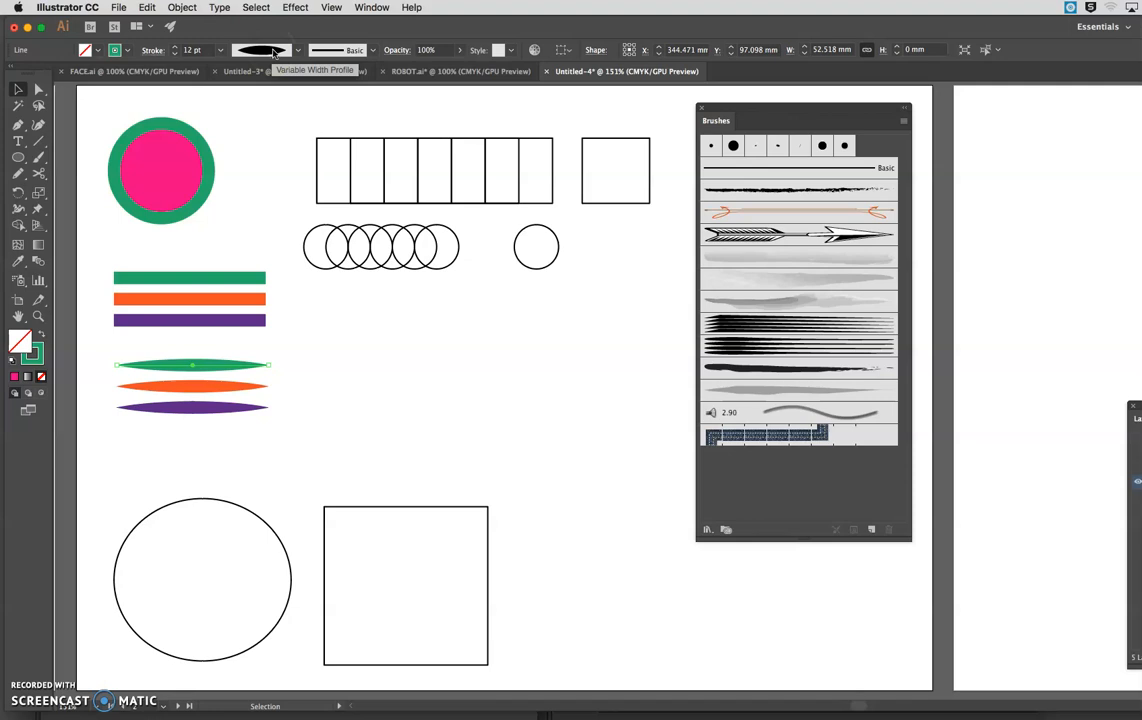
click(376, 324)
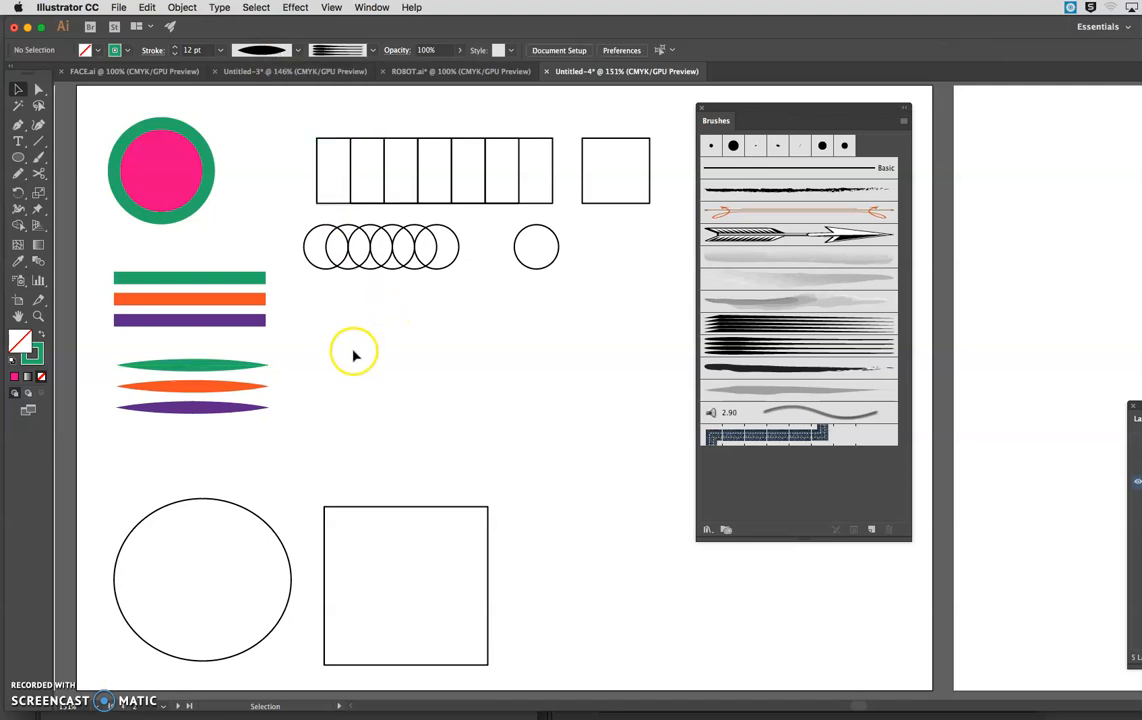
click(326, 266)
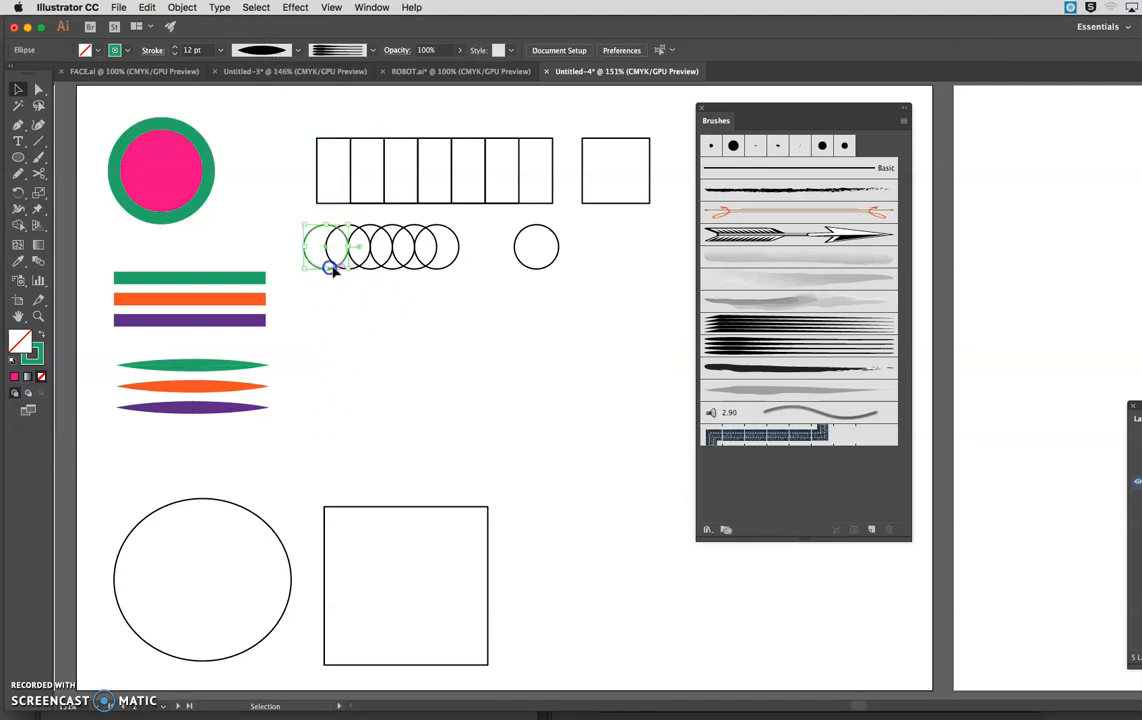
click(360, 267)
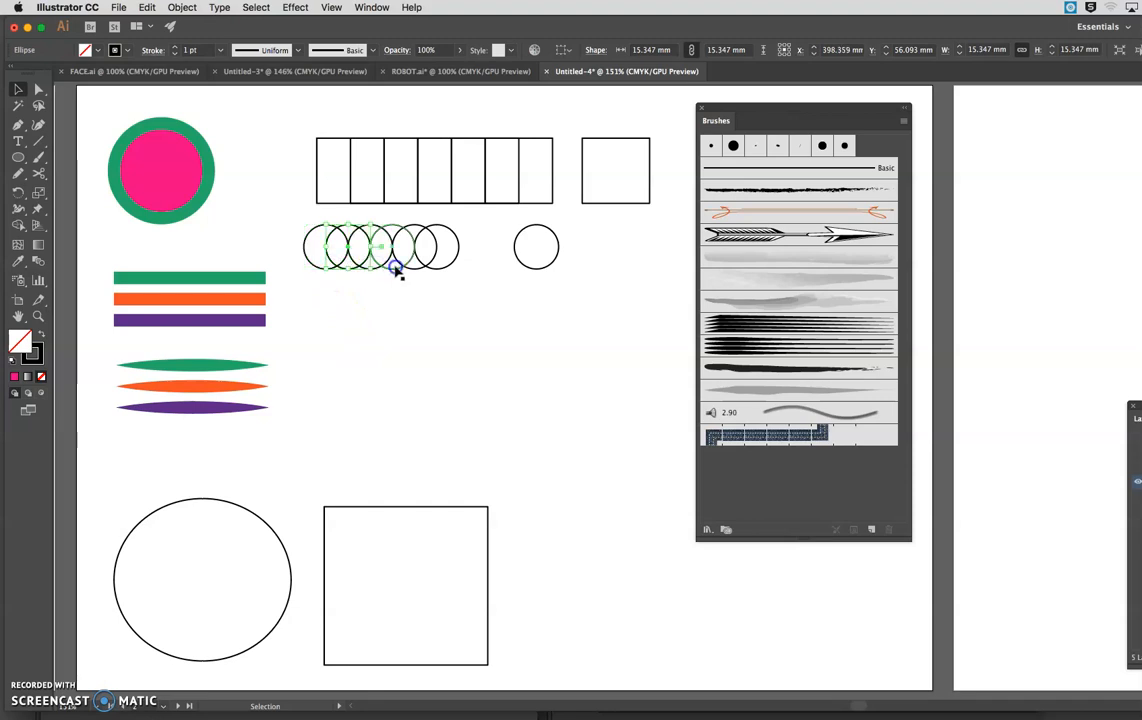
click(340, 200)
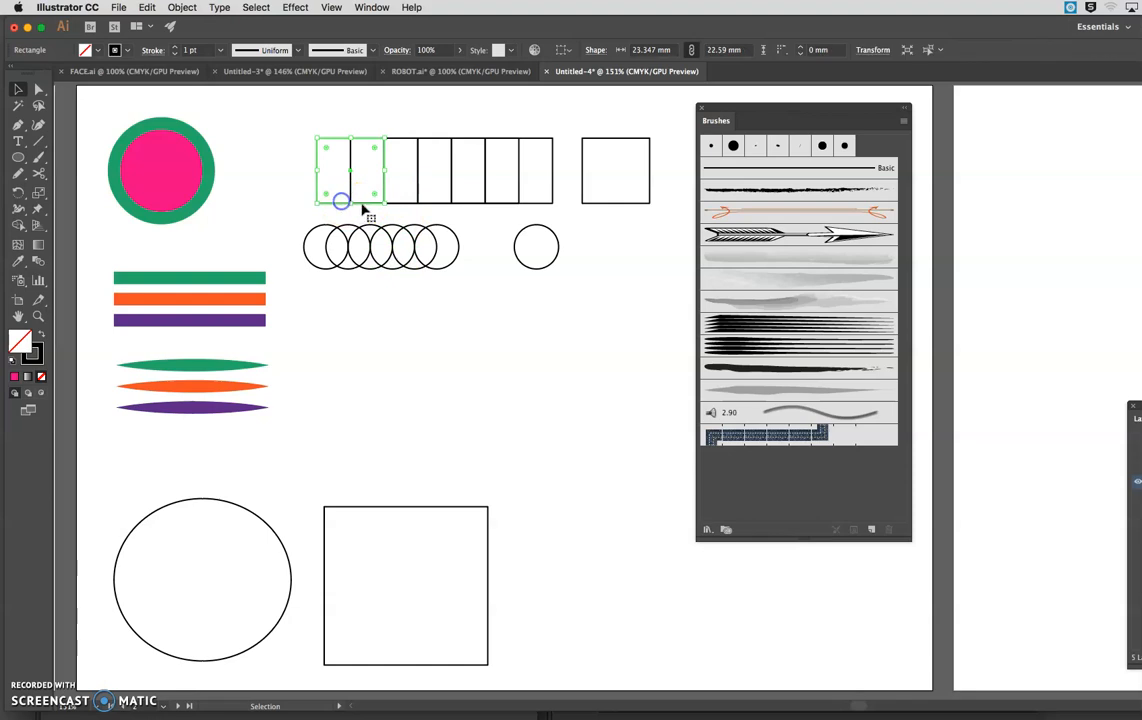
click(422, 202)
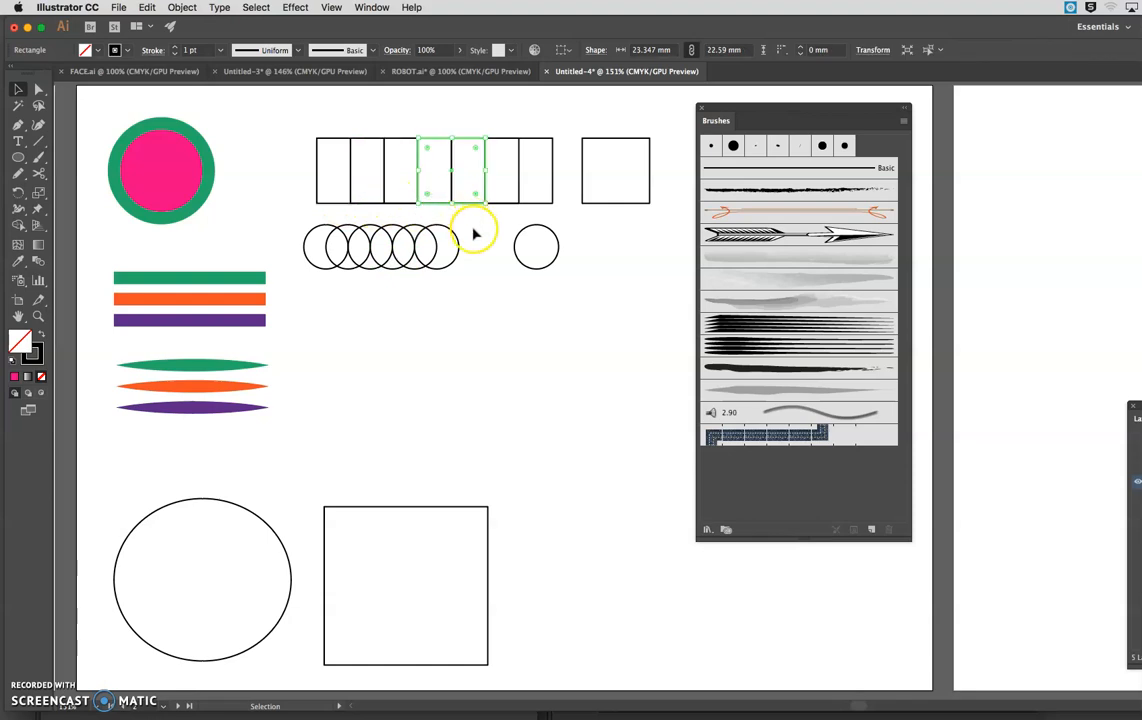
click(475, 231)
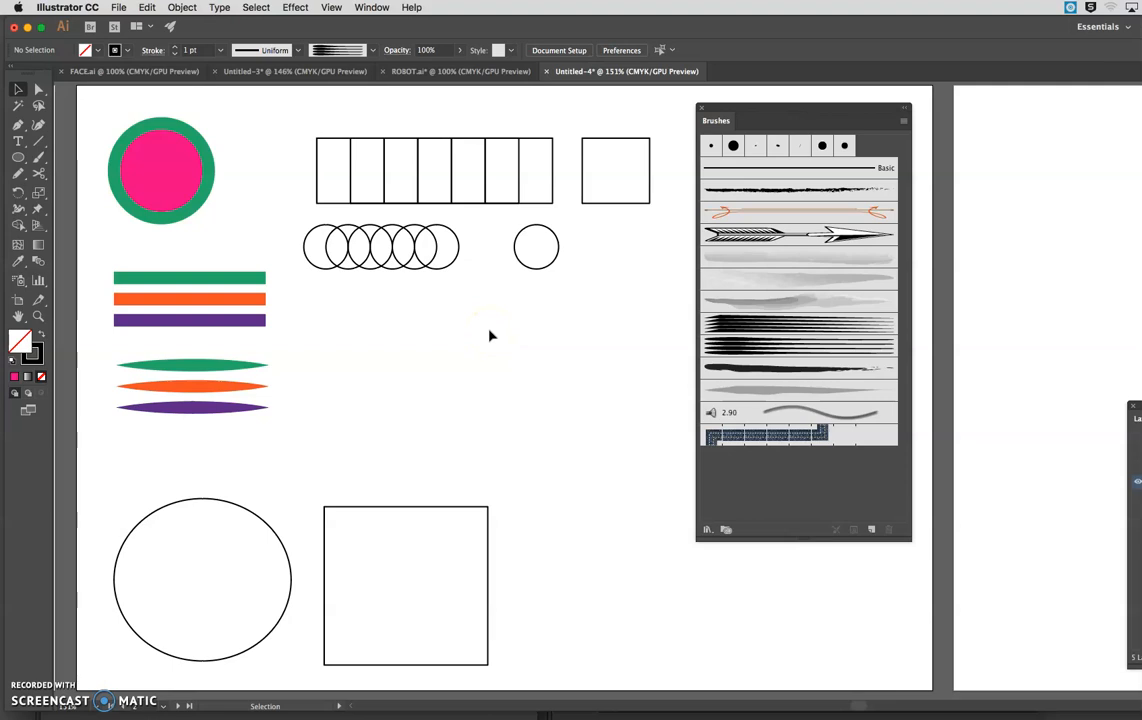
Delete every art, bristle and pattern brush listed below the rough charcoal brush, and reposition the Brushes panel.
click(746, 437)
click(866, 438)
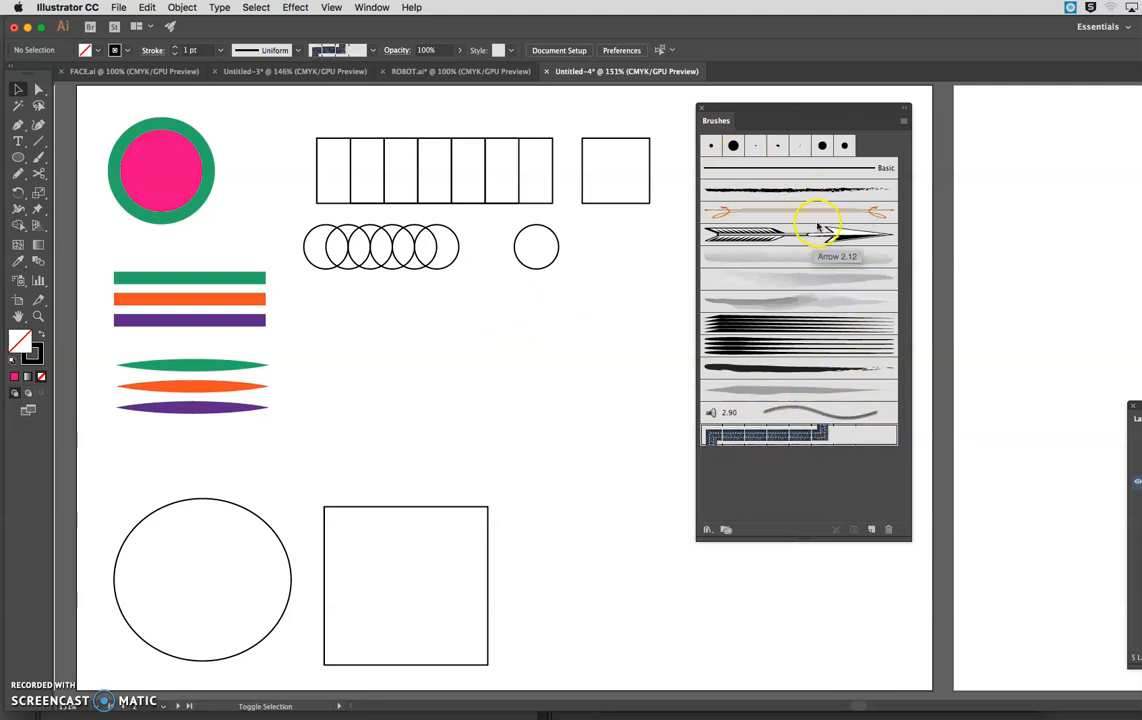
click(889, 529)
click(683, 389)
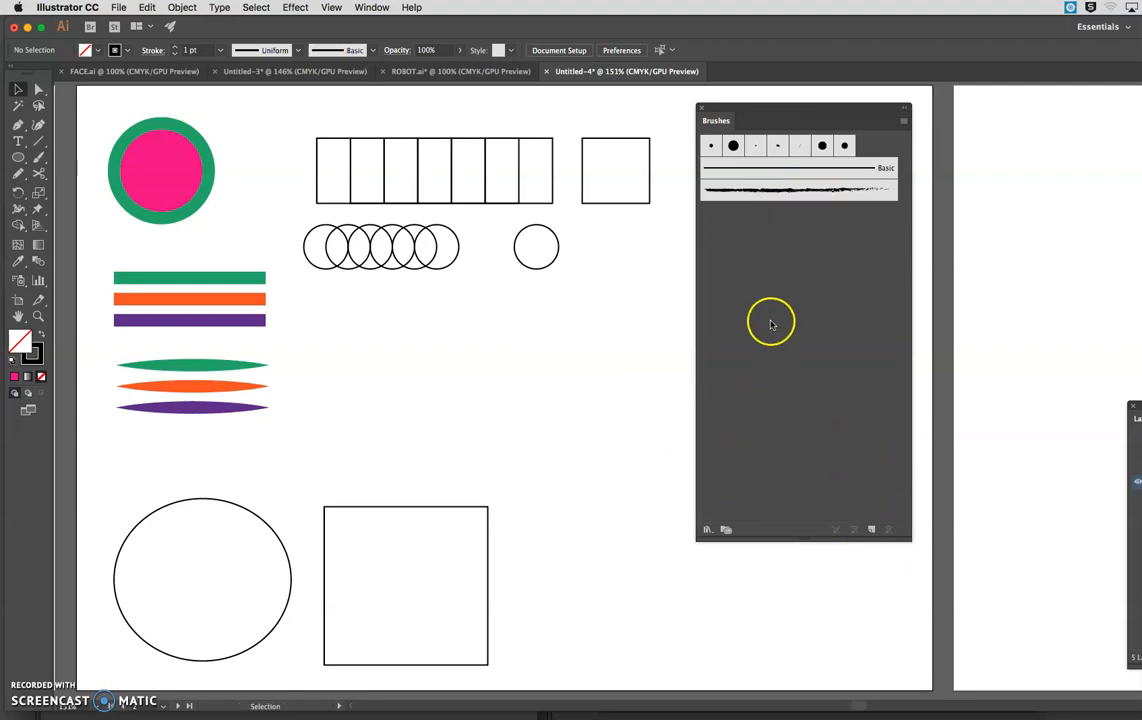
drag(766, 117, 751, 107)
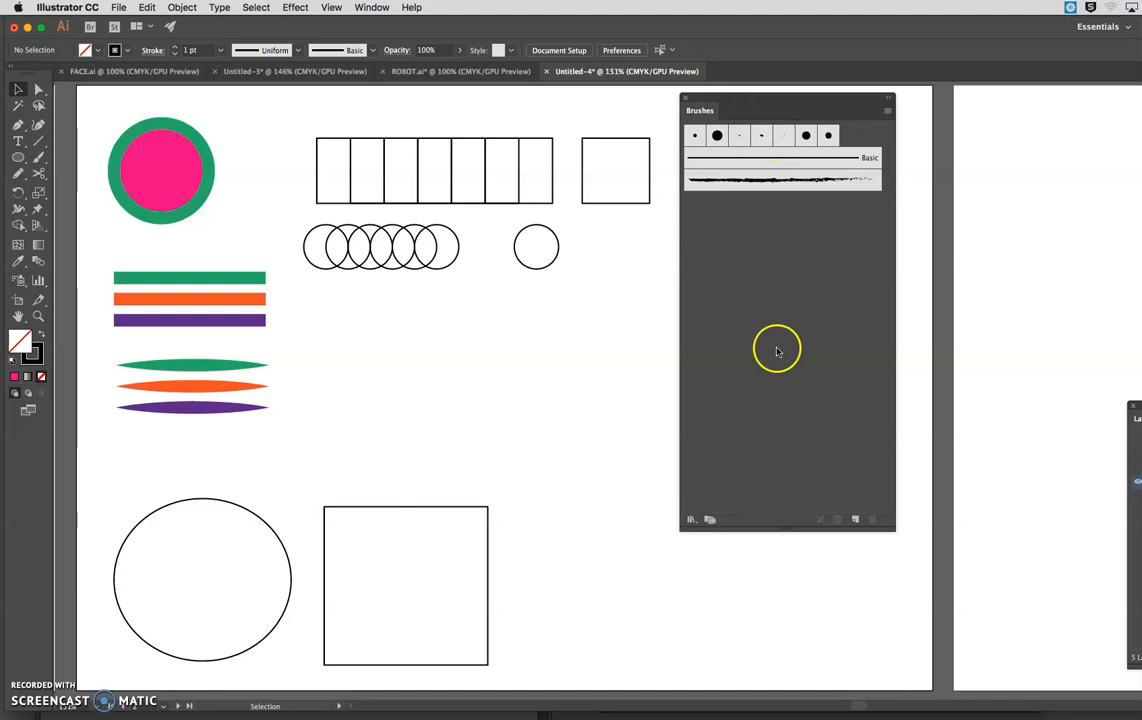
click(690, 520)
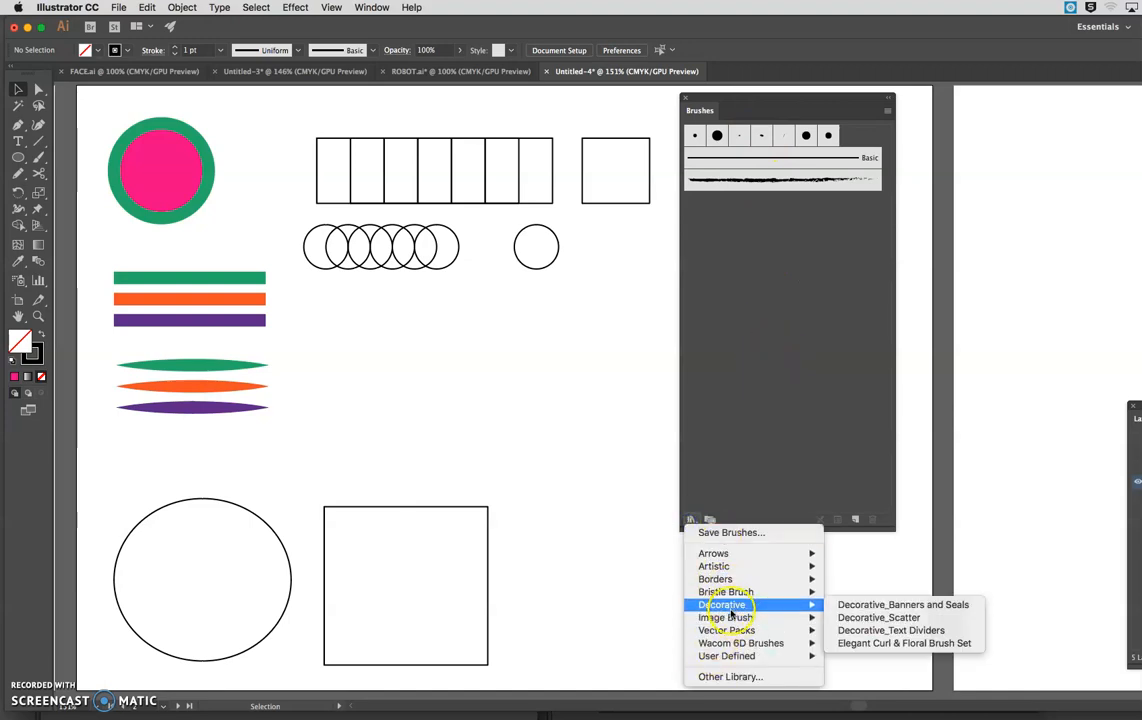
mouse_move(745, 594)
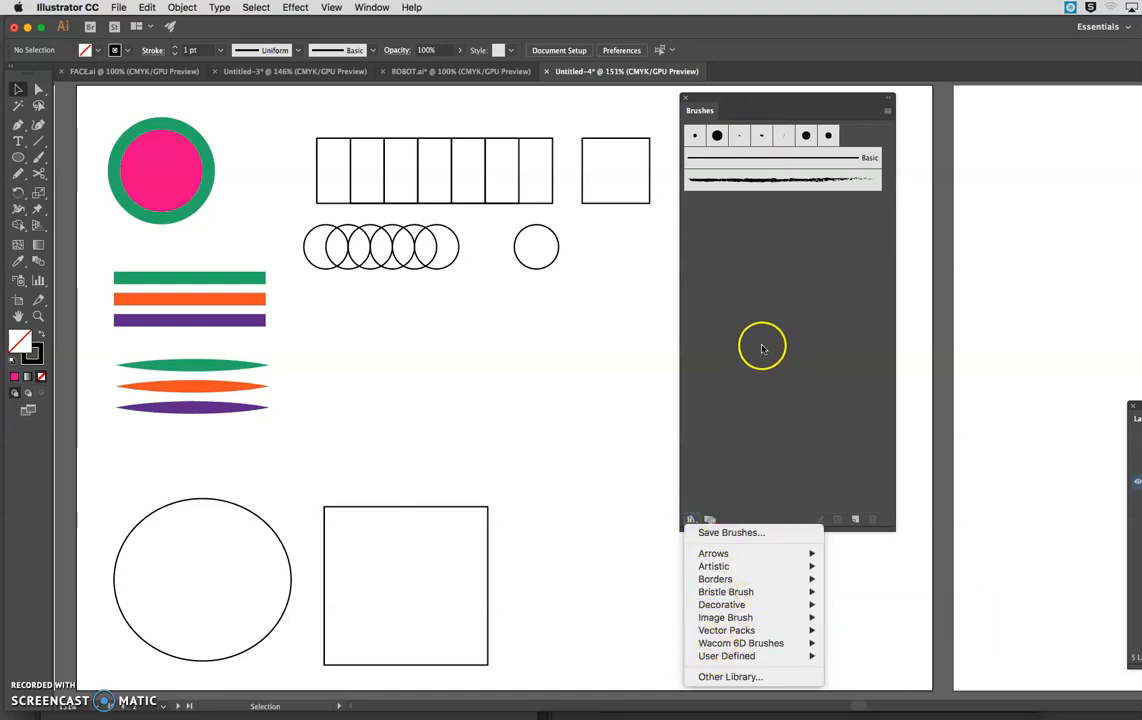
click(762, 335)
Delete all calligraphic brushes except the first two round ones from the Brushes panel.
click(828, 137)
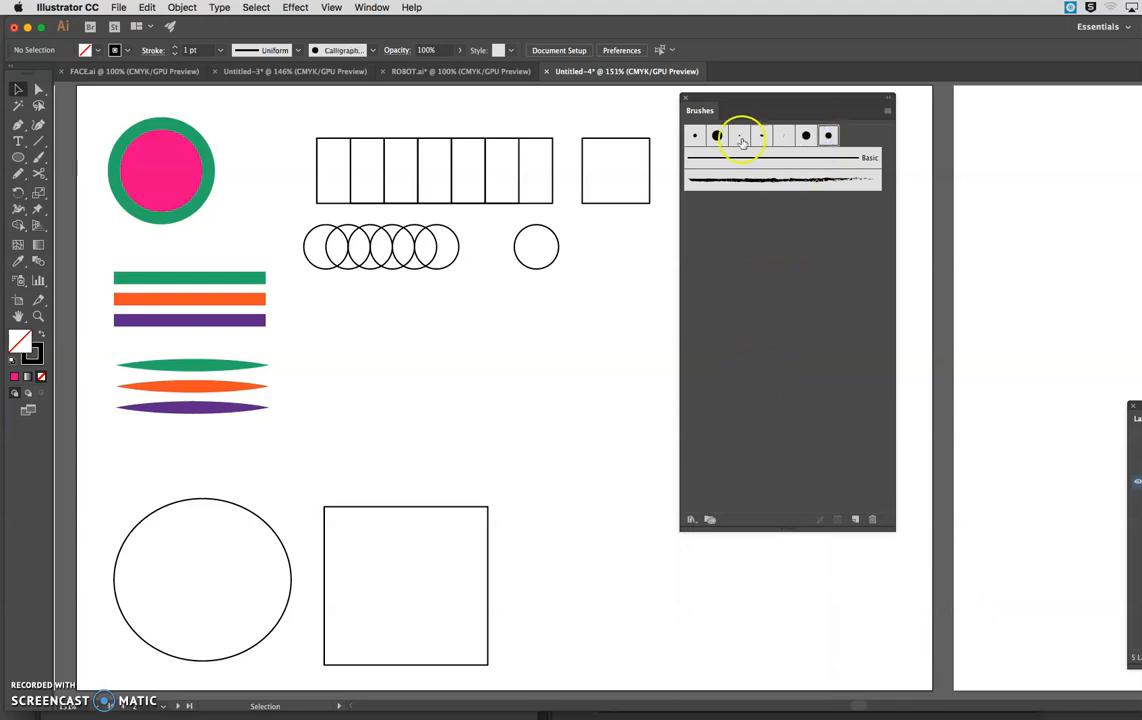
shift+click(717, 137)
click(871, 519)
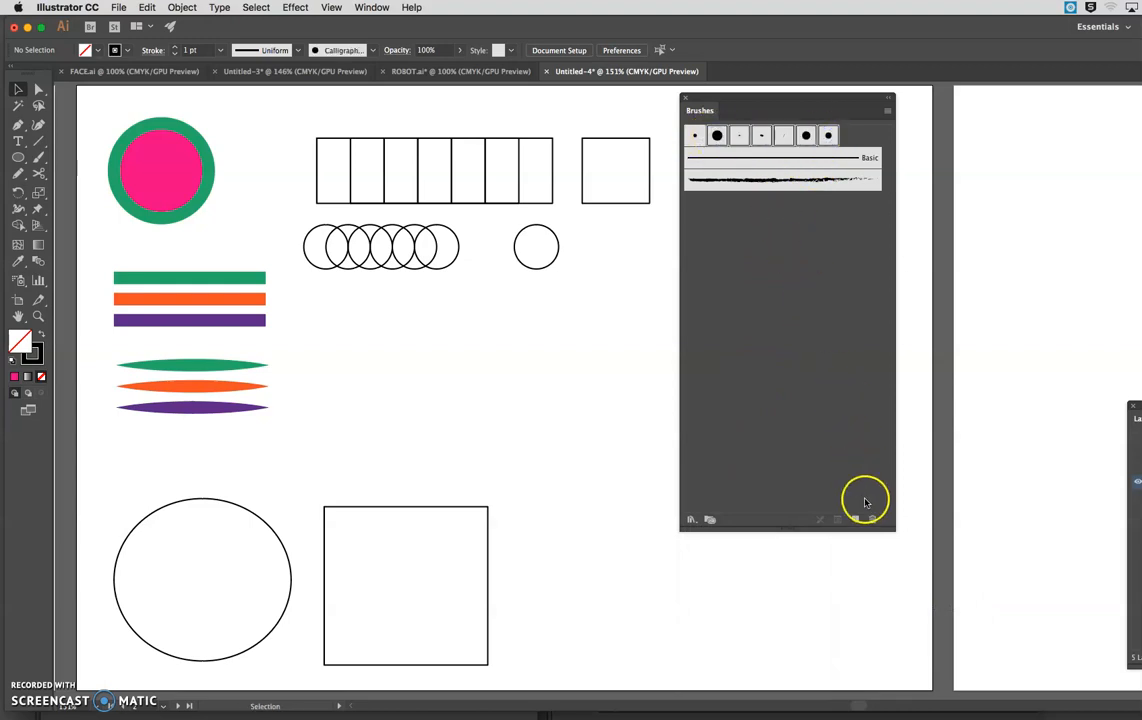
click(687, 388)
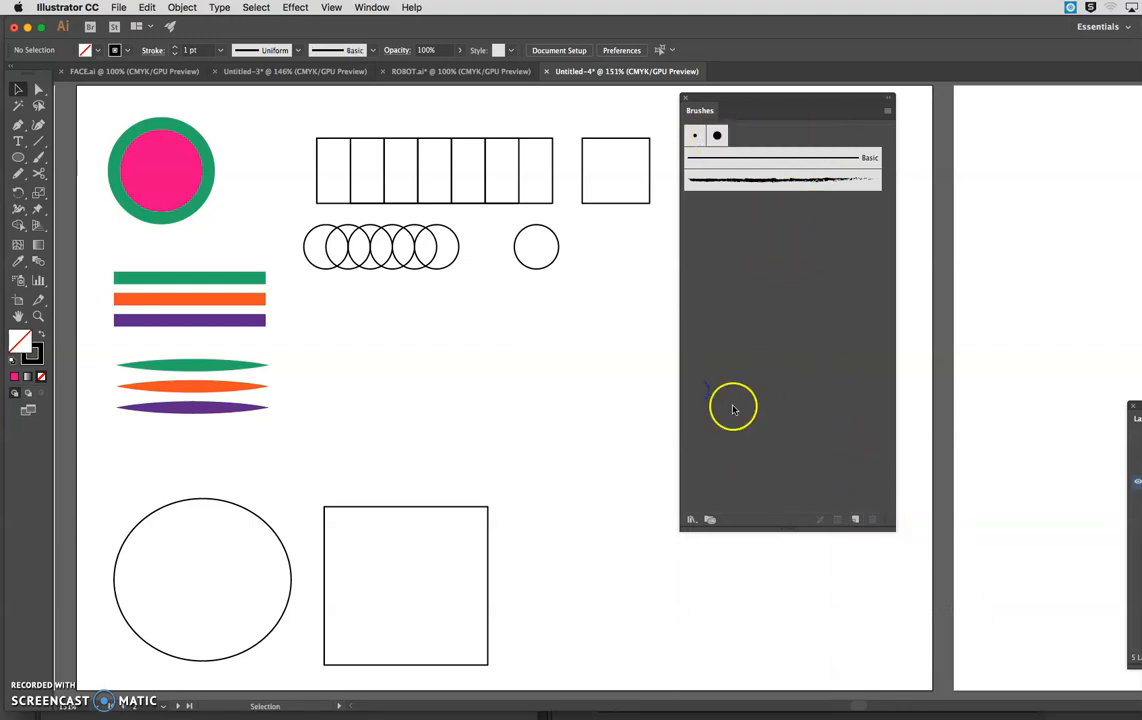
Make the Brushes panel slightly wider and shorter and move it beside the sample shapes.
drag(736, 101, 726, 100)
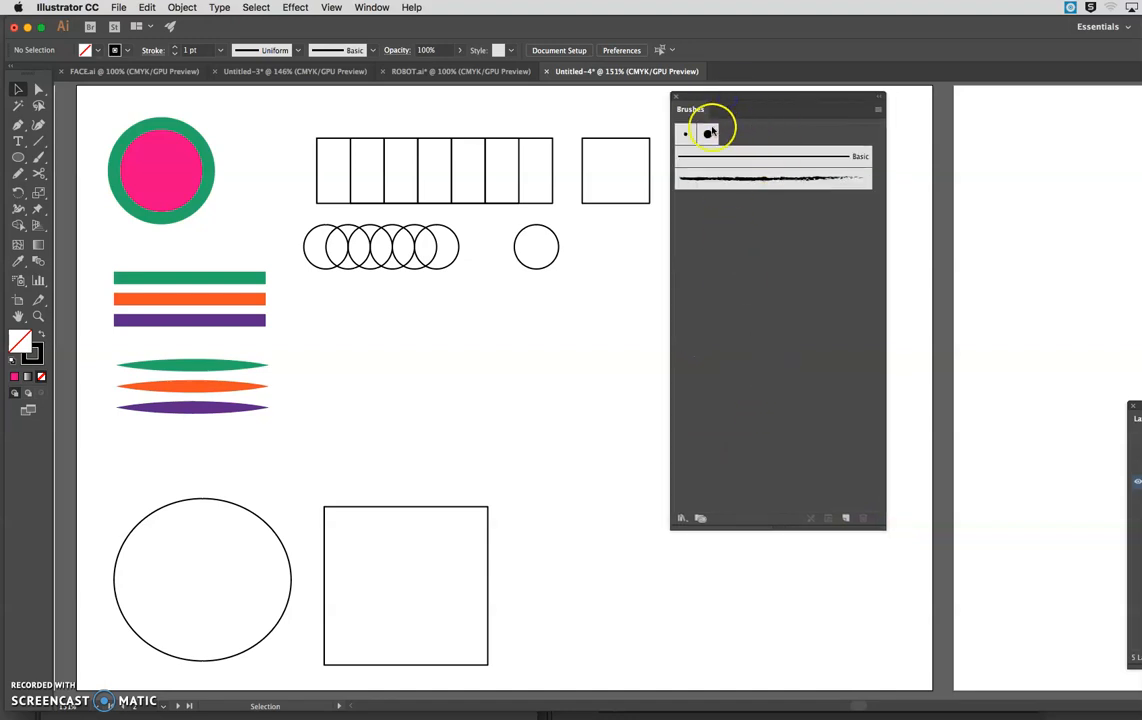
mouse_move(881, 527)
mouse_down()
mouse_move(878, 325)
mouse_move(897, 498)
mouse_up()
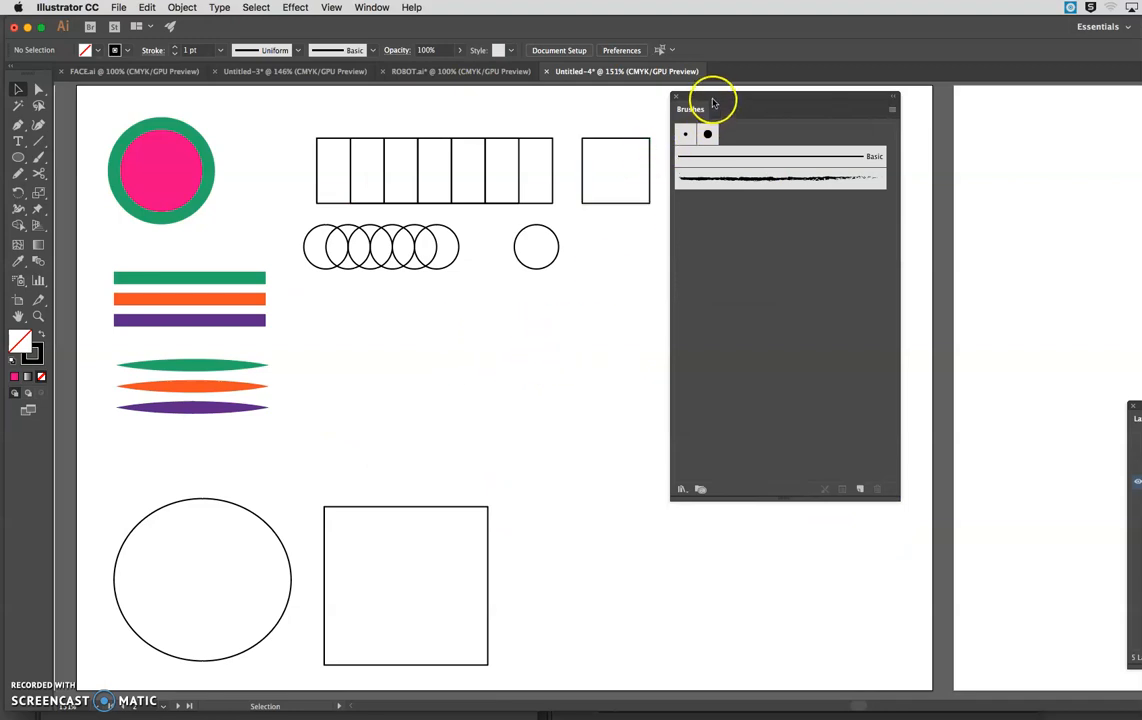
drag(715, 99, 748, 102)
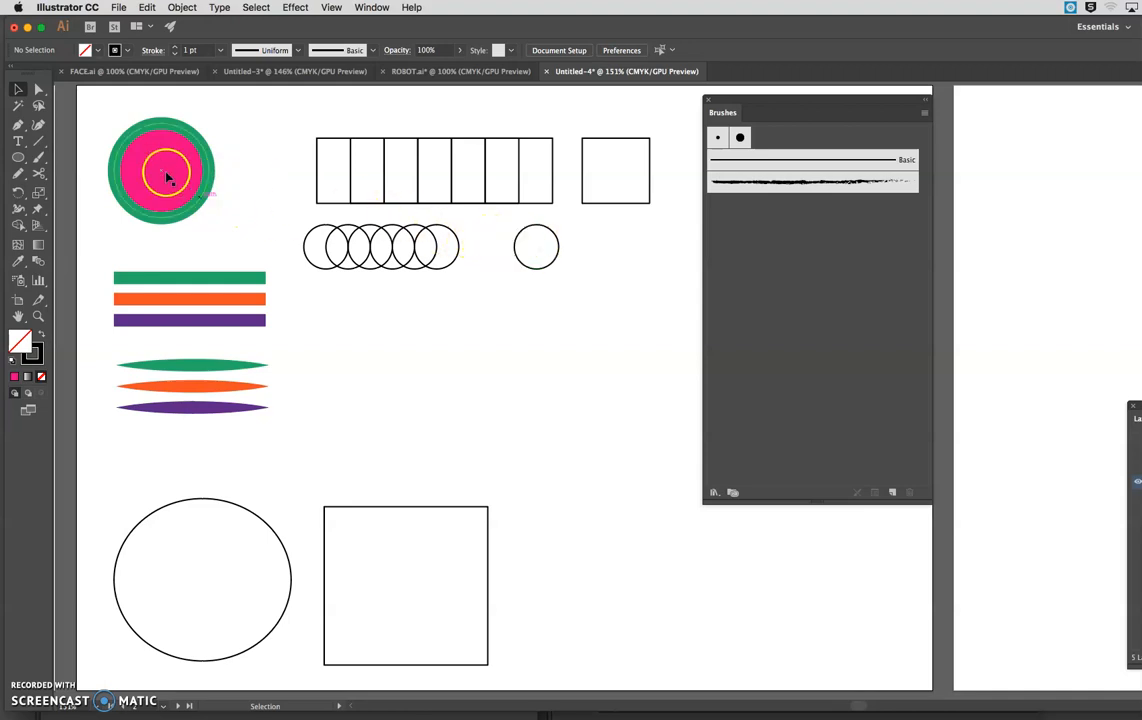
Select the pink circle with the green outline to check its fill and stroke.
click(208, 197)
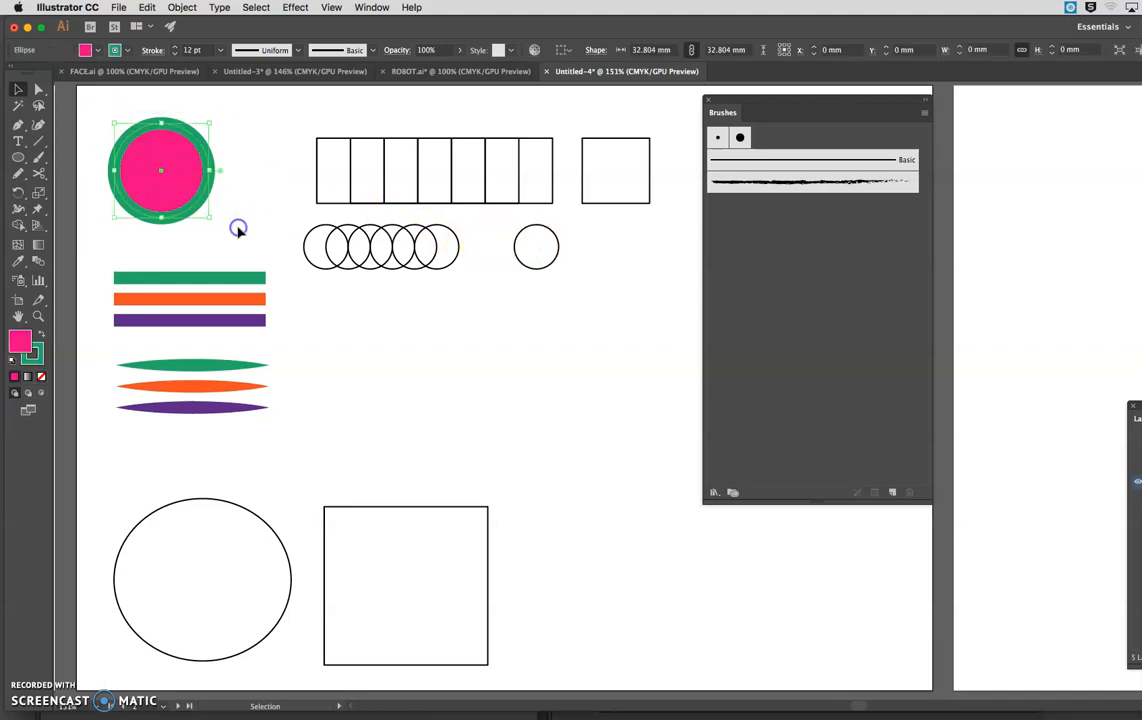
click(235, 225)
click(190, 197)
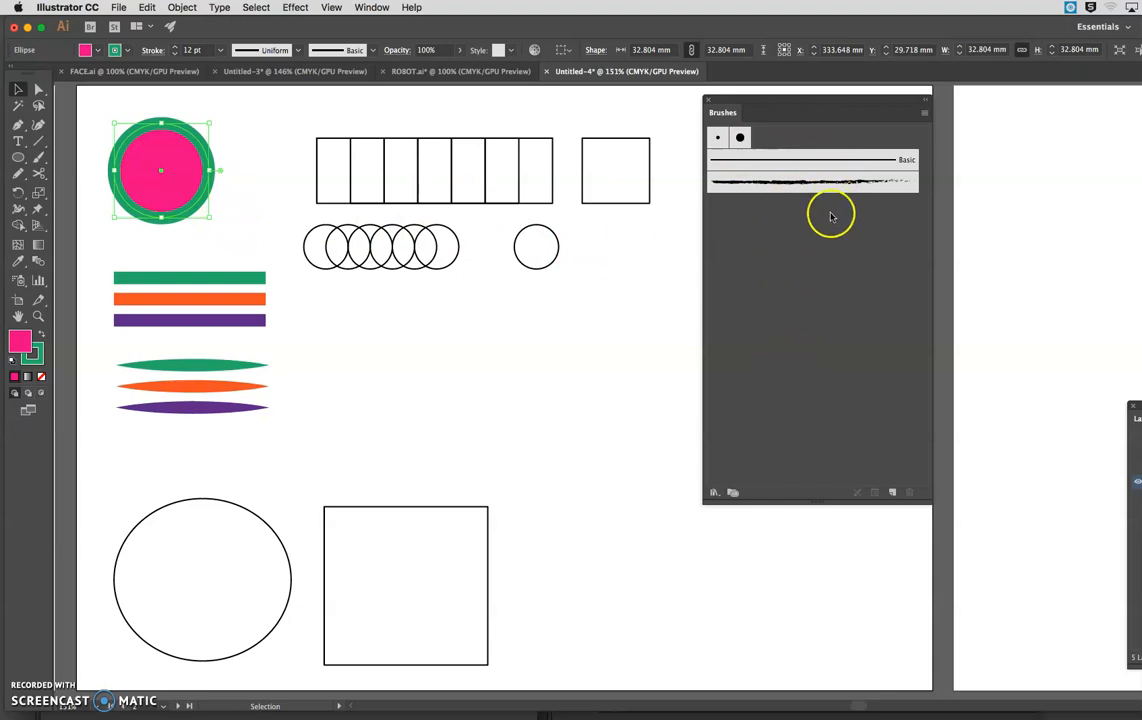
click(925, 112)
click(854, 268)
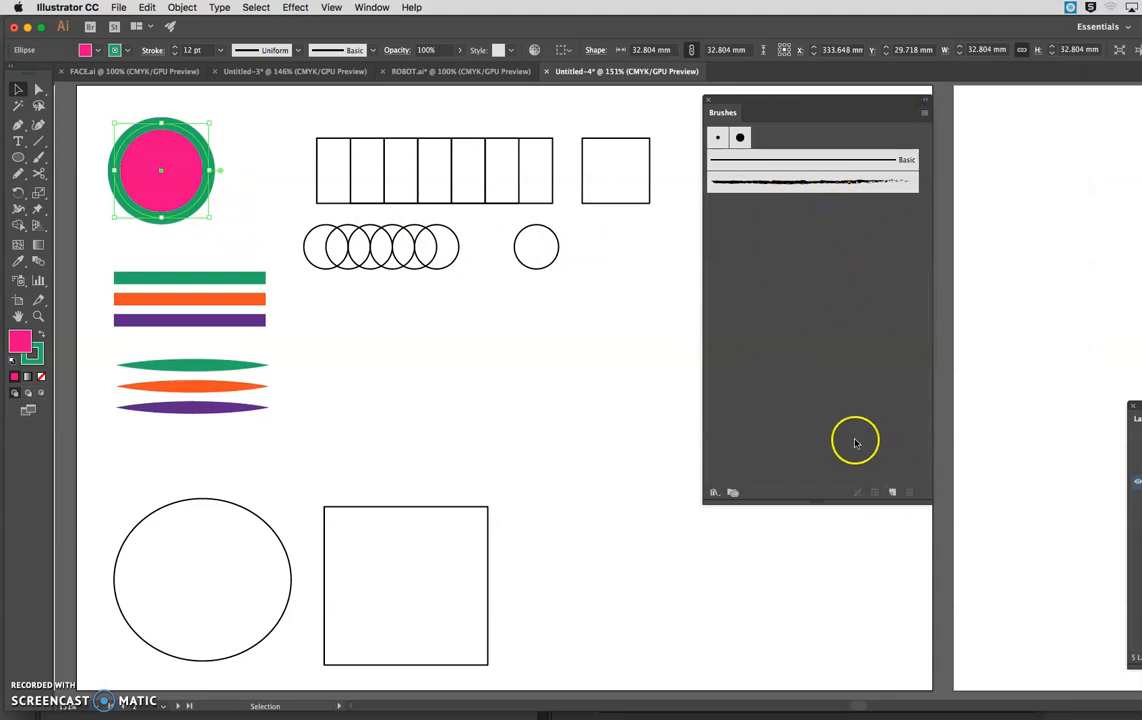
Shrink the Brushes panel's height and reposition it to free up the canvas below.
drag(803, 104, 739, 86)
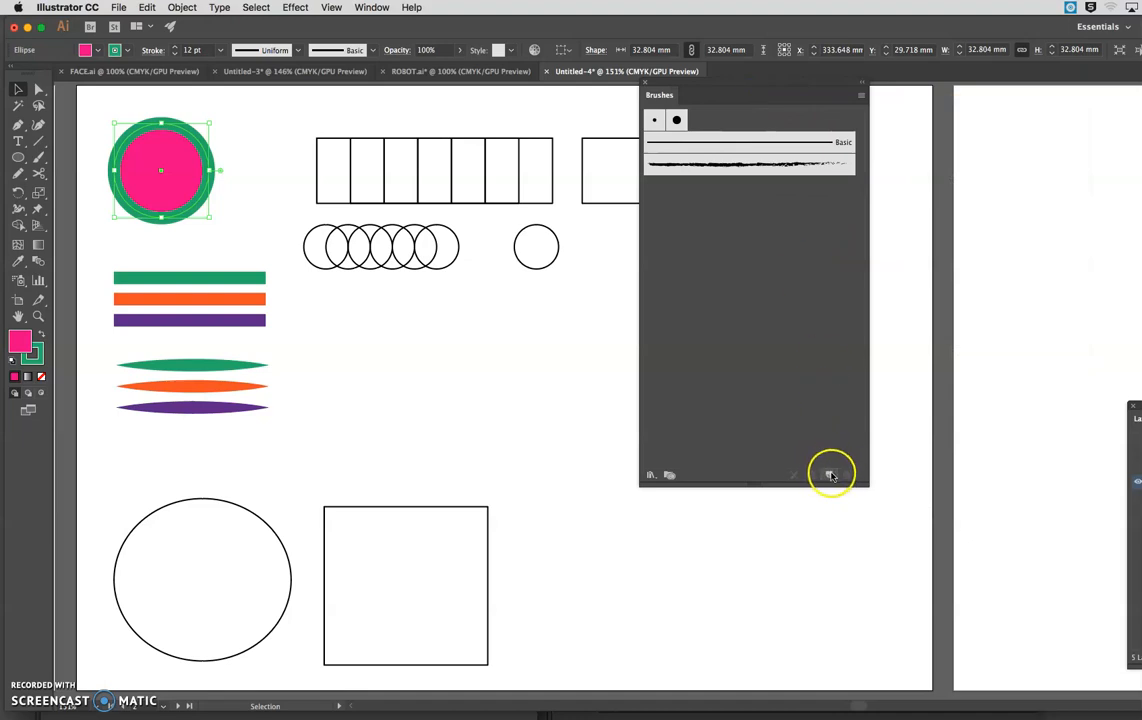
drag(864, 486, 886, 318)
mouse_move(713, 85)
mouse_down()
mouse_move(757, 97)
mouse_move(738, 97)
mouse_up()
Create a new Calligraphic Brush with a 38° angle, 36% roundness and 9 pt size.
click(874, 326)
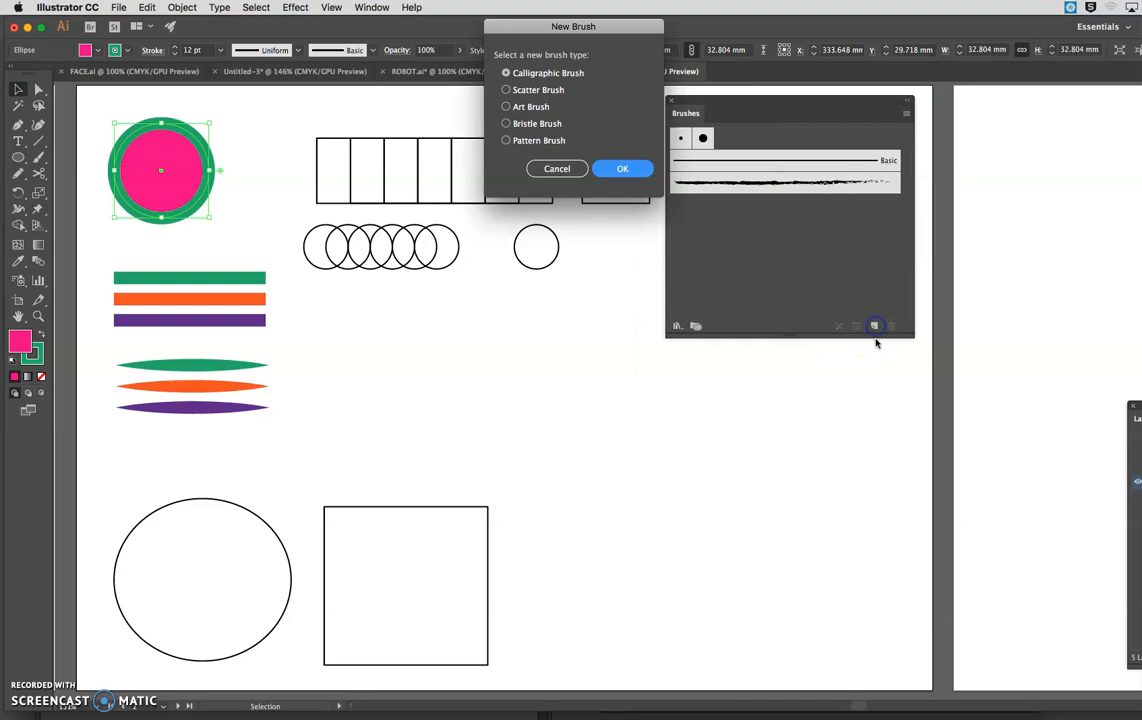
mouse_move(575, 40)
mouse_down()
mouse_move(543, 198)
mouse_move(551, 308)
mouse_move(536, 297)
mouse_up()
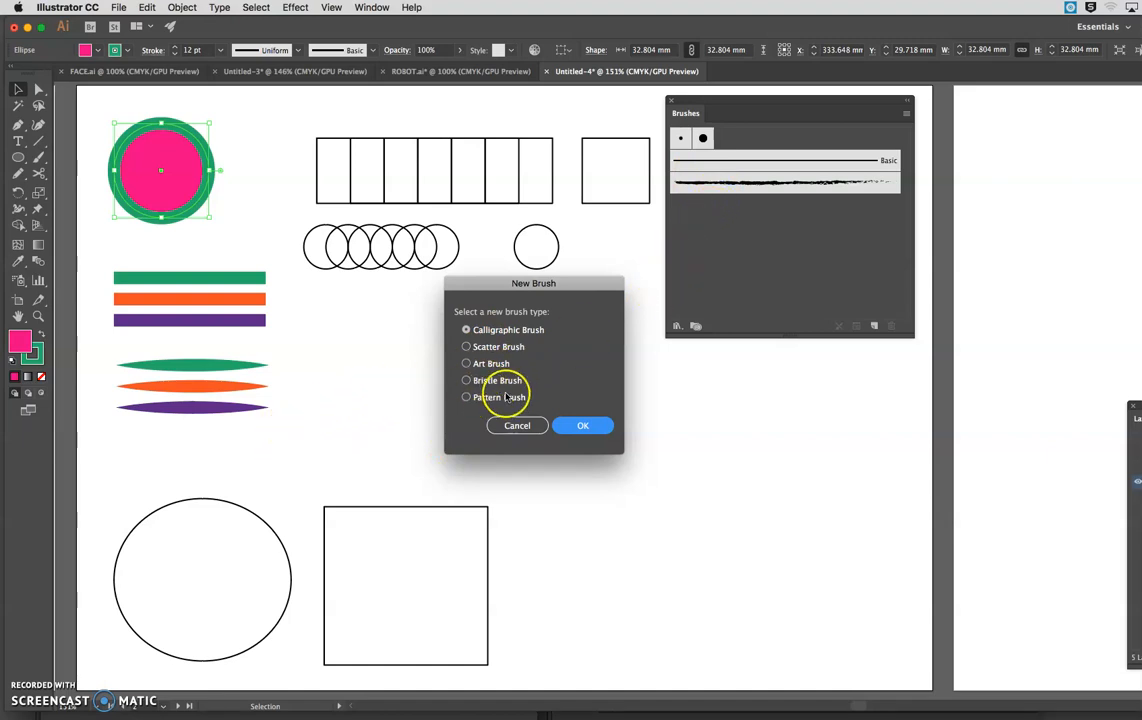
click(584, 425)
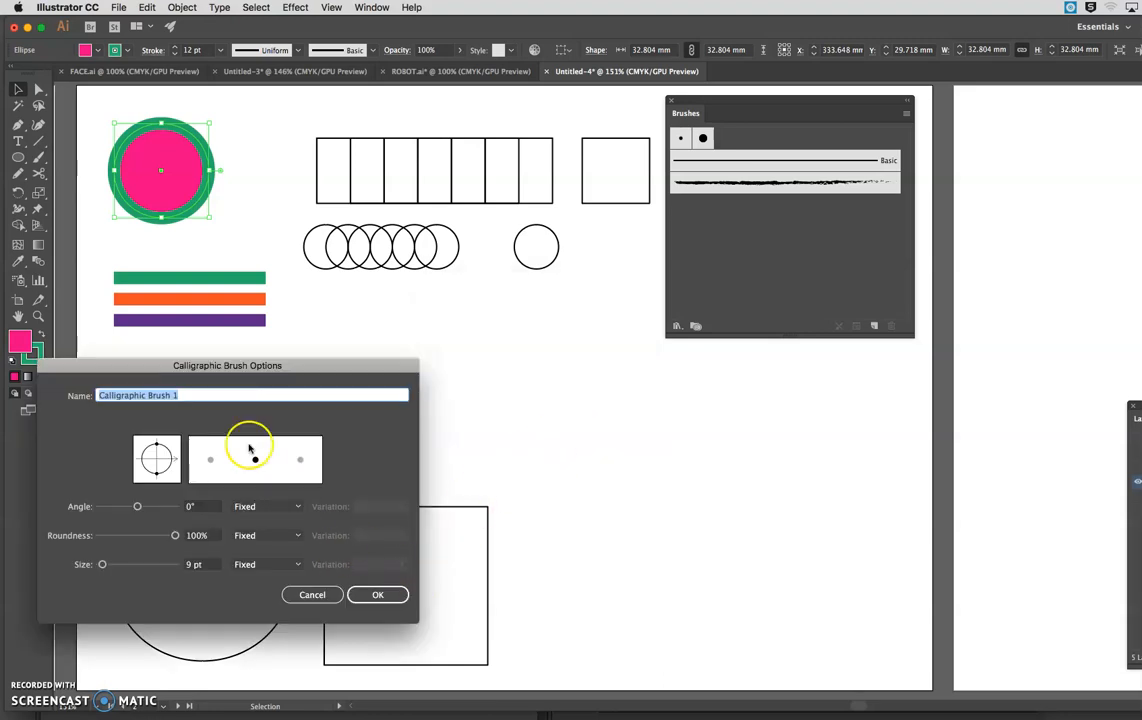
drag(377, 365, 741, 351)
drag(540, 449, 526, 452)
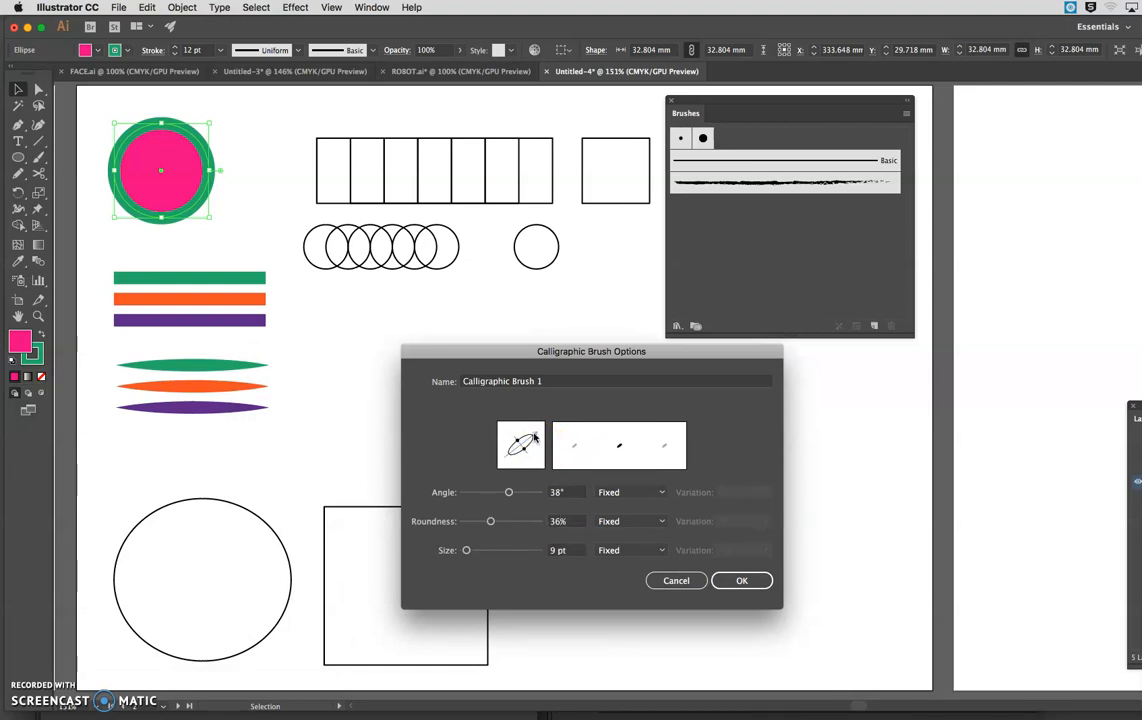
click(742, 581)
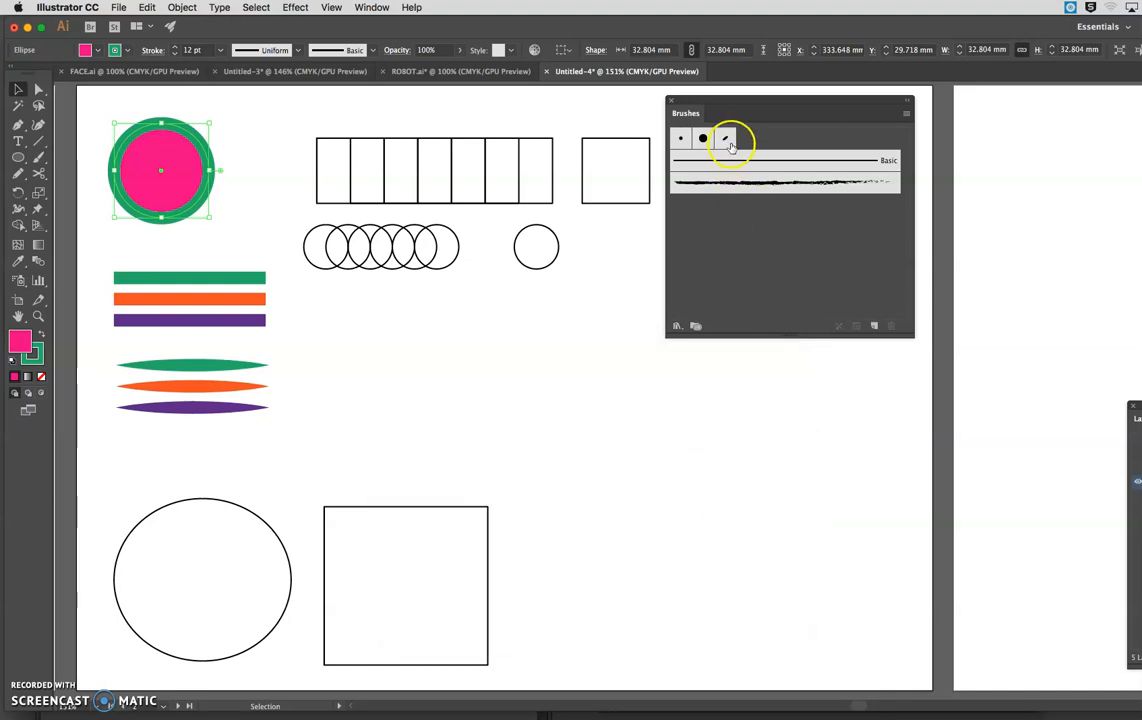
With nothing selected, paint two crossing wavy green strokes with the new calligraphic brush above the large square.
click(573, 365)
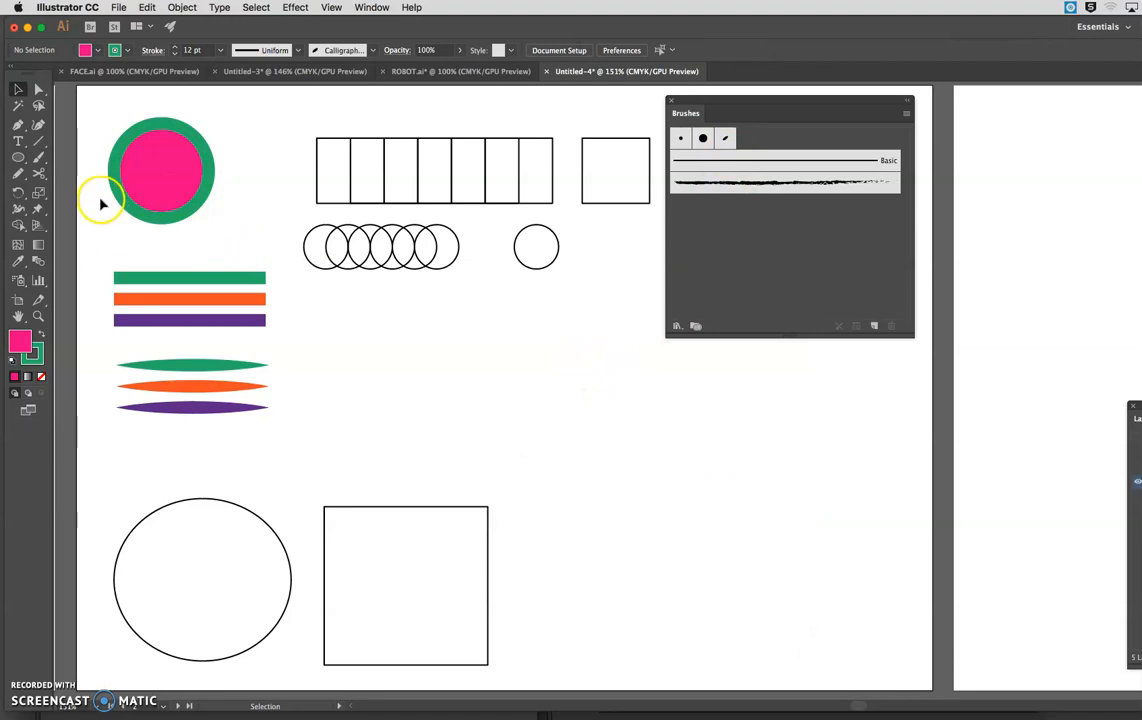
click(38, 157)
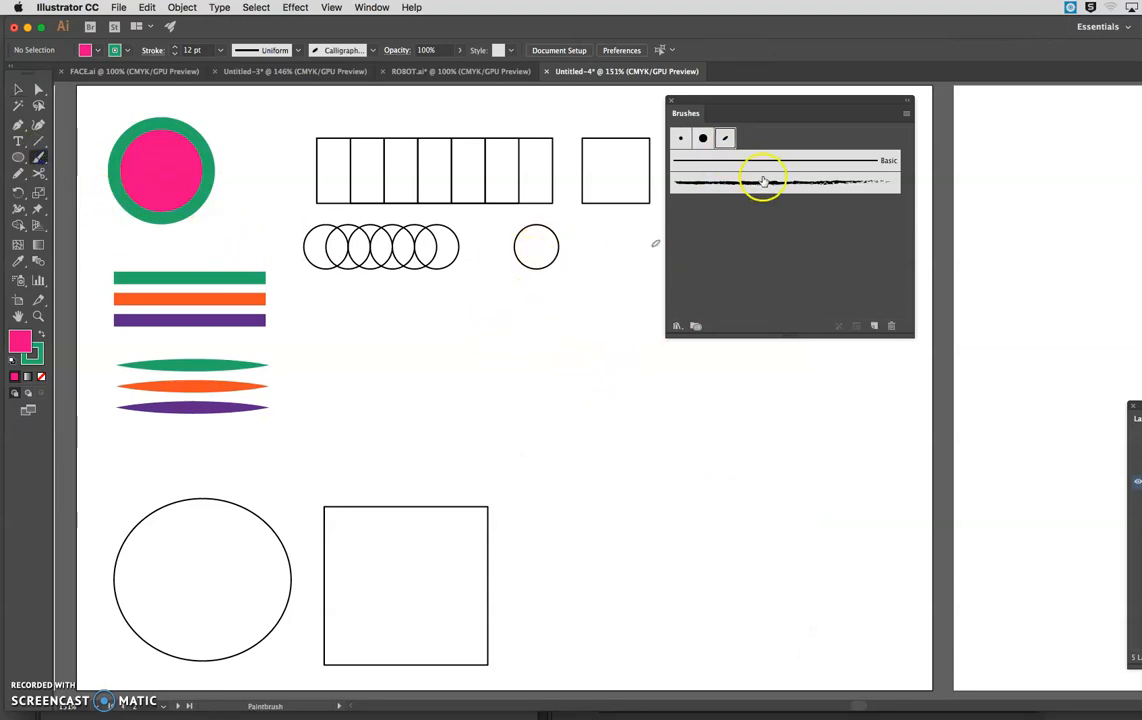
click(726, 139)
mouse_move(362, 408)
mouse_down()
mouse_move(772, 449)
mouse_move(806, 428)
mouse_up()
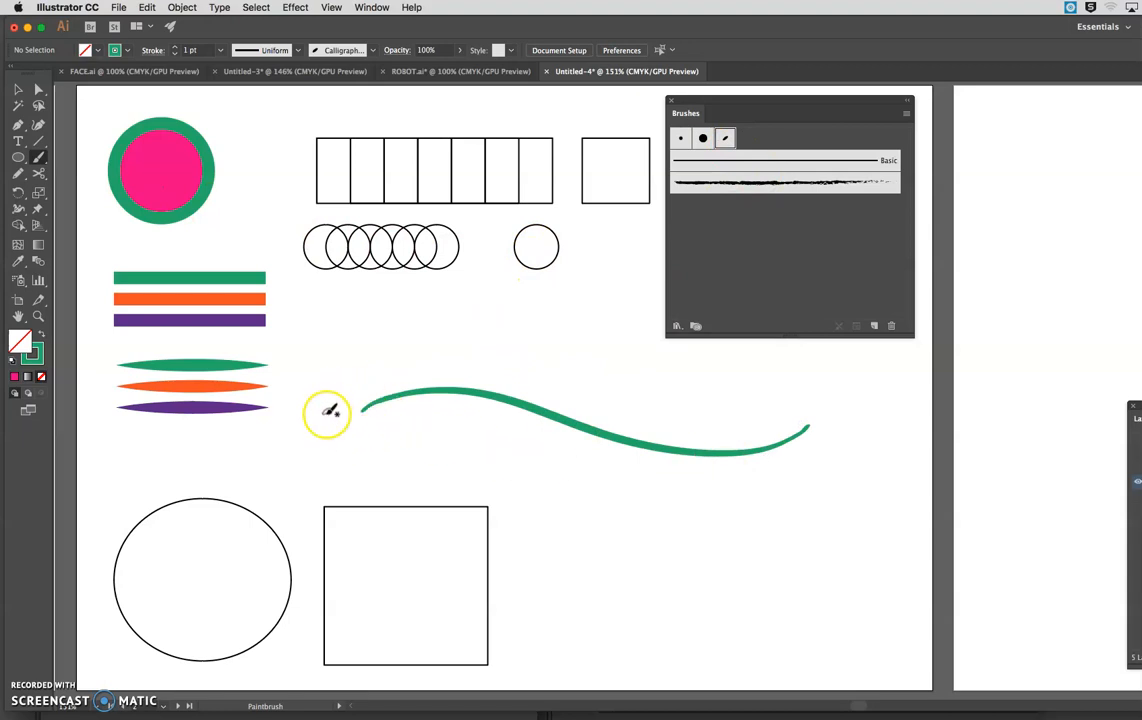
mouse_move(470, 405)
mouse_down()
mouse_move(563, 383)
mouse_move(686, 409)
mouse_move(750, 399)
mouse_up()
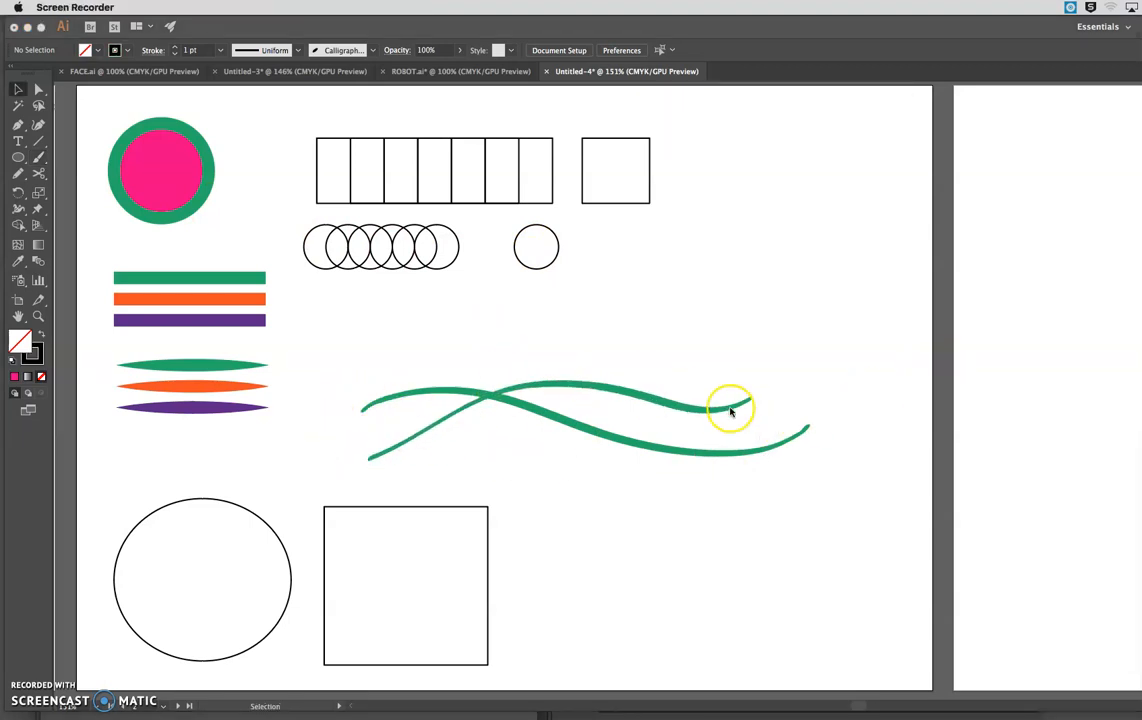
click(650, 428)
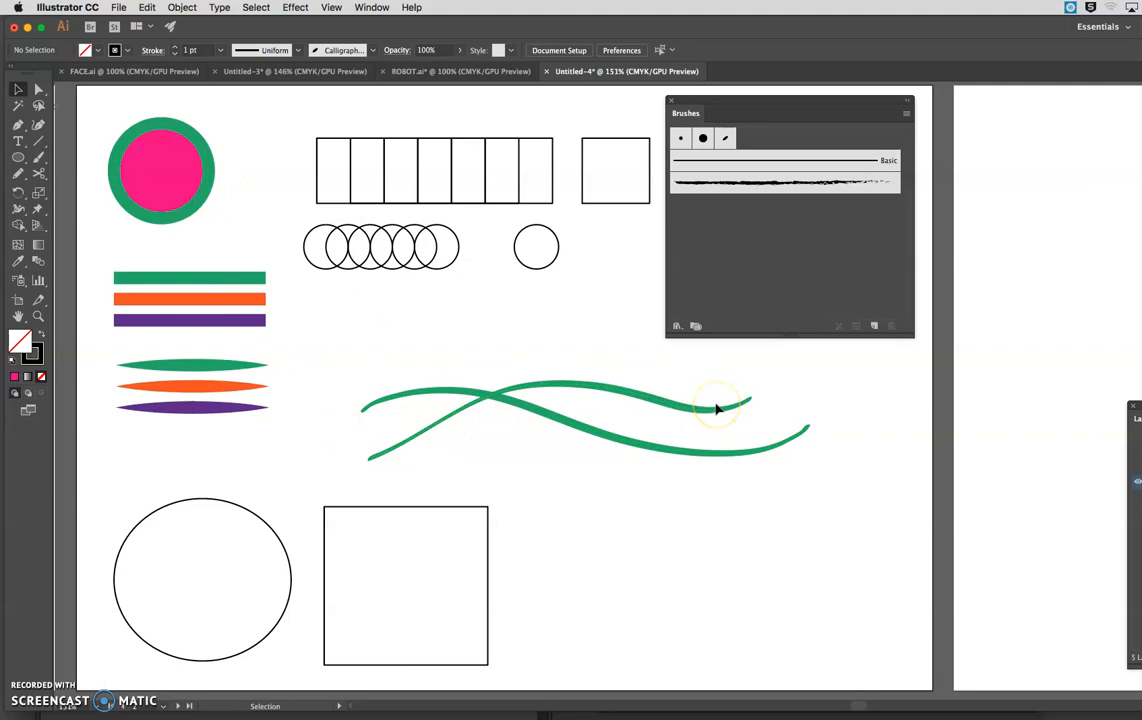
Edit the new calligraphic brush to a 39° angle, 37% roundness and 10 pt size.
double_click(726, 136)
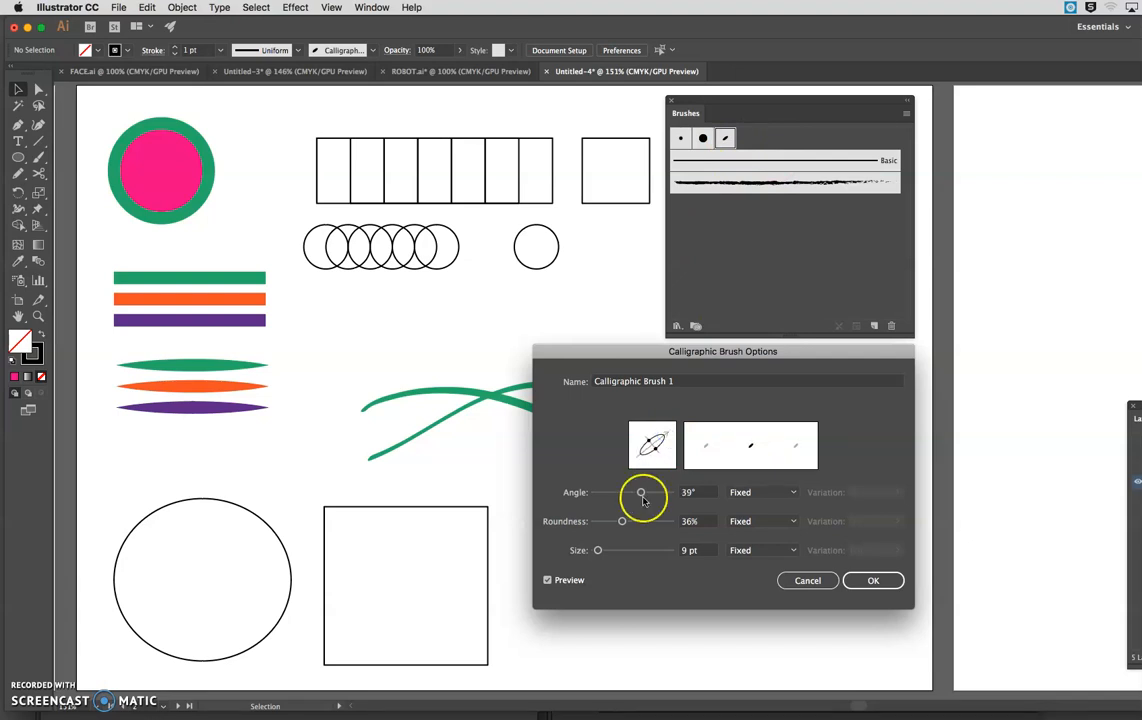
drag(660, 455, 655, 450)
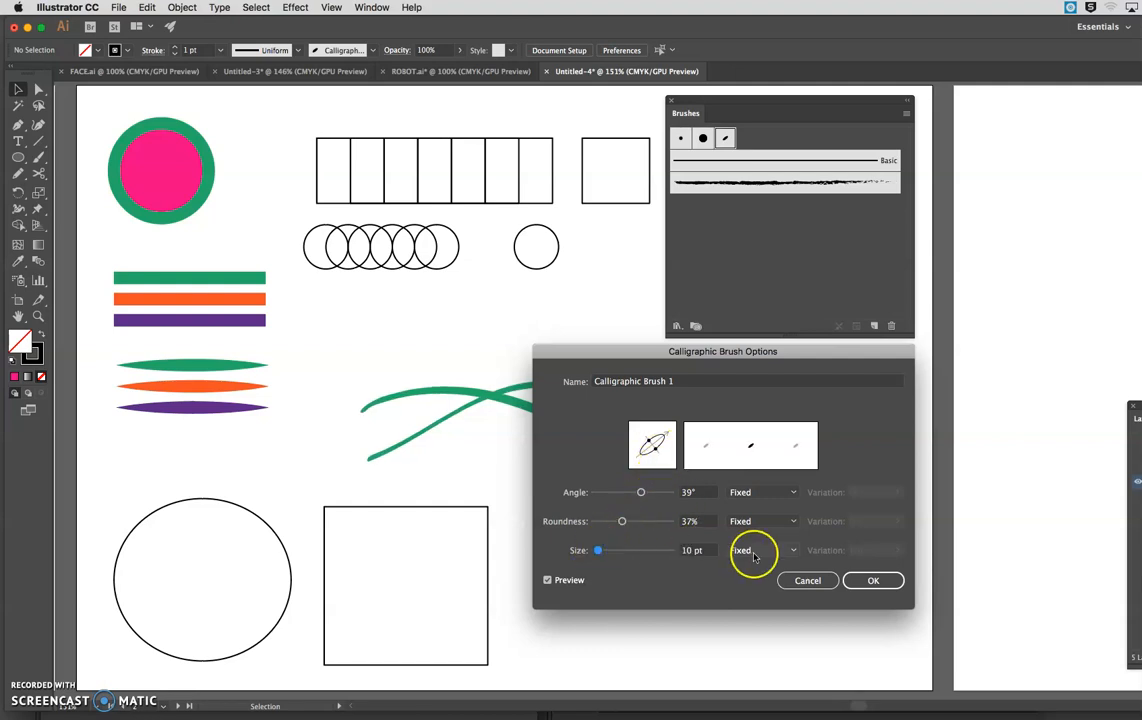
click(873, 580)
click(790, 506)
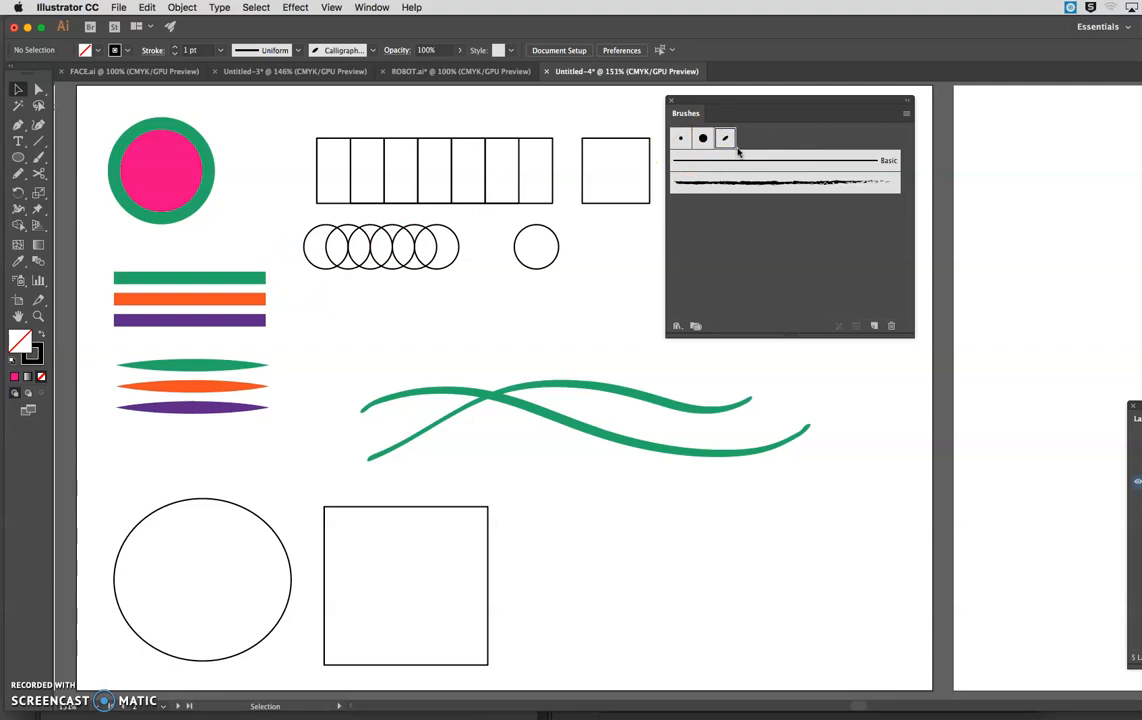
Duplicate the custom calligraphic brush and set the copy's angle to -48°.
click(906, 113)
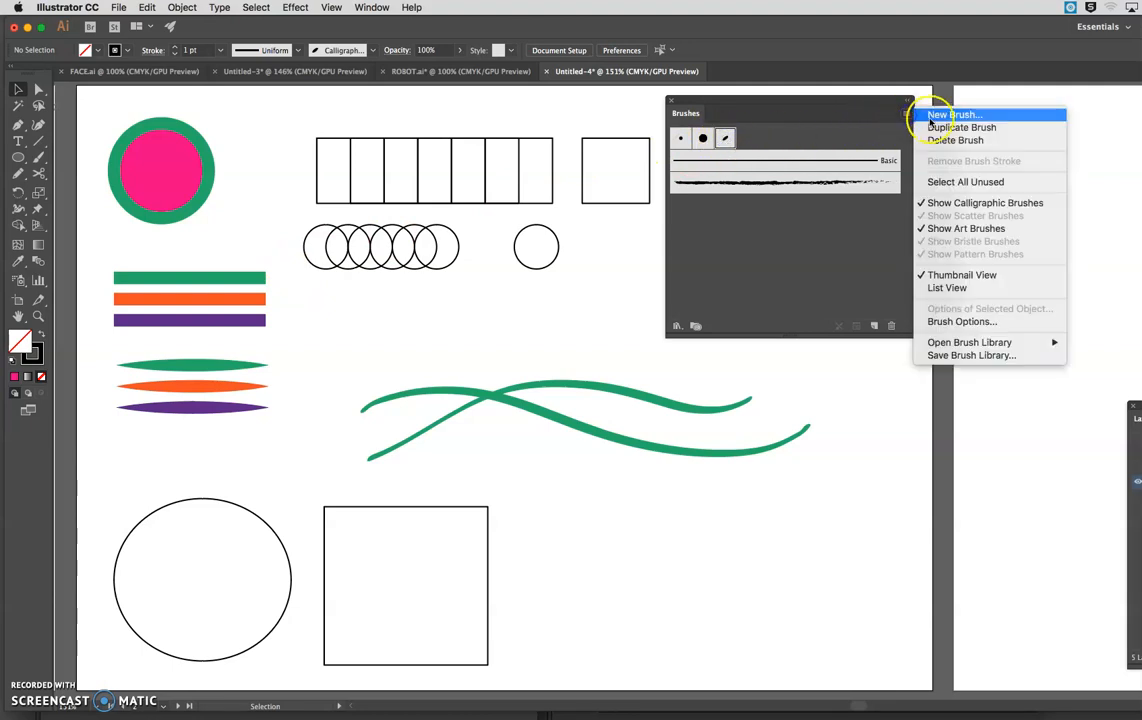
click(935, 125)
double_click(745, 139)
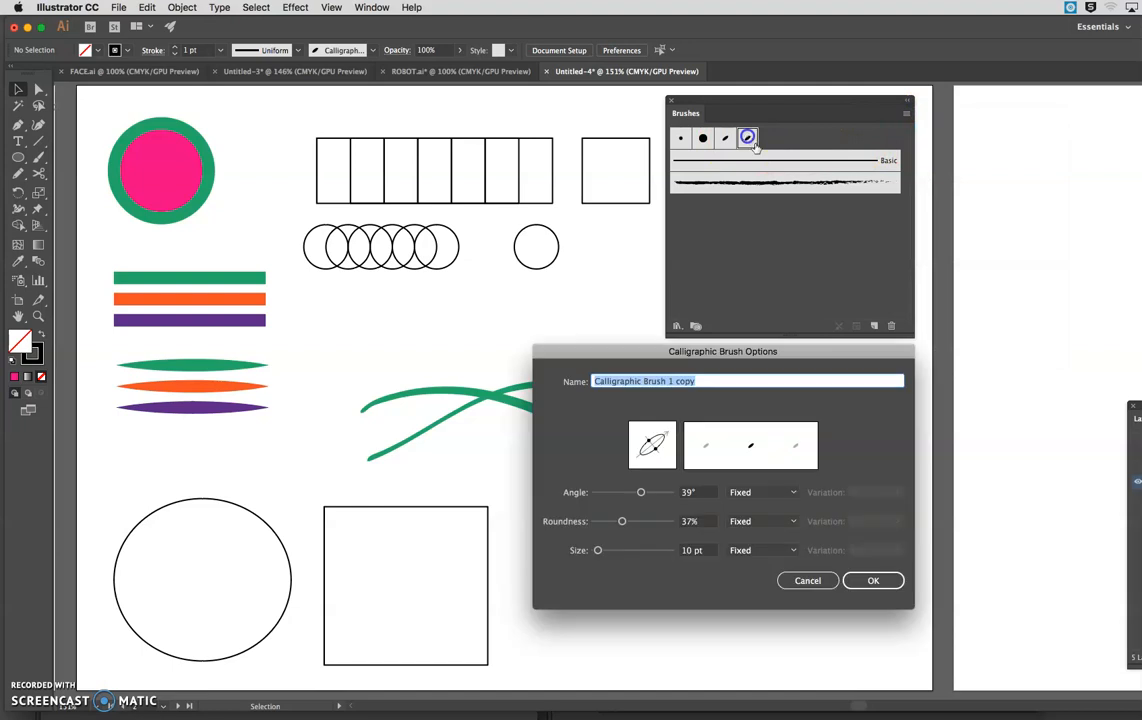
drag(653, 446, 658, 452)
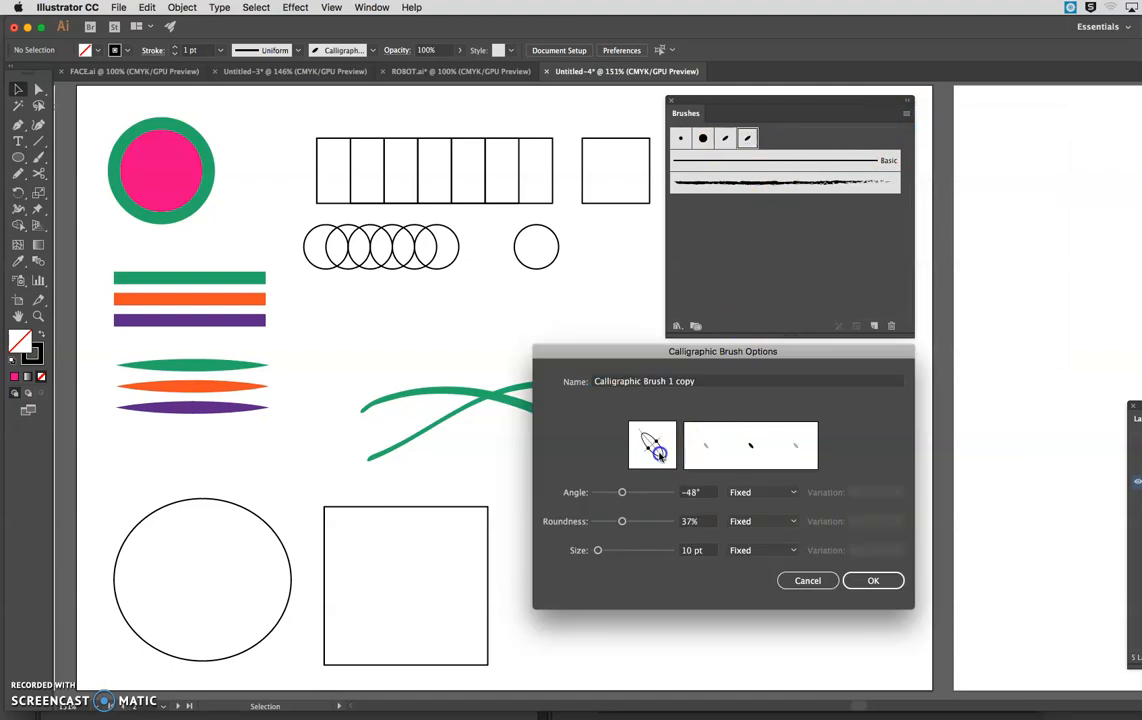
click(867, 580)
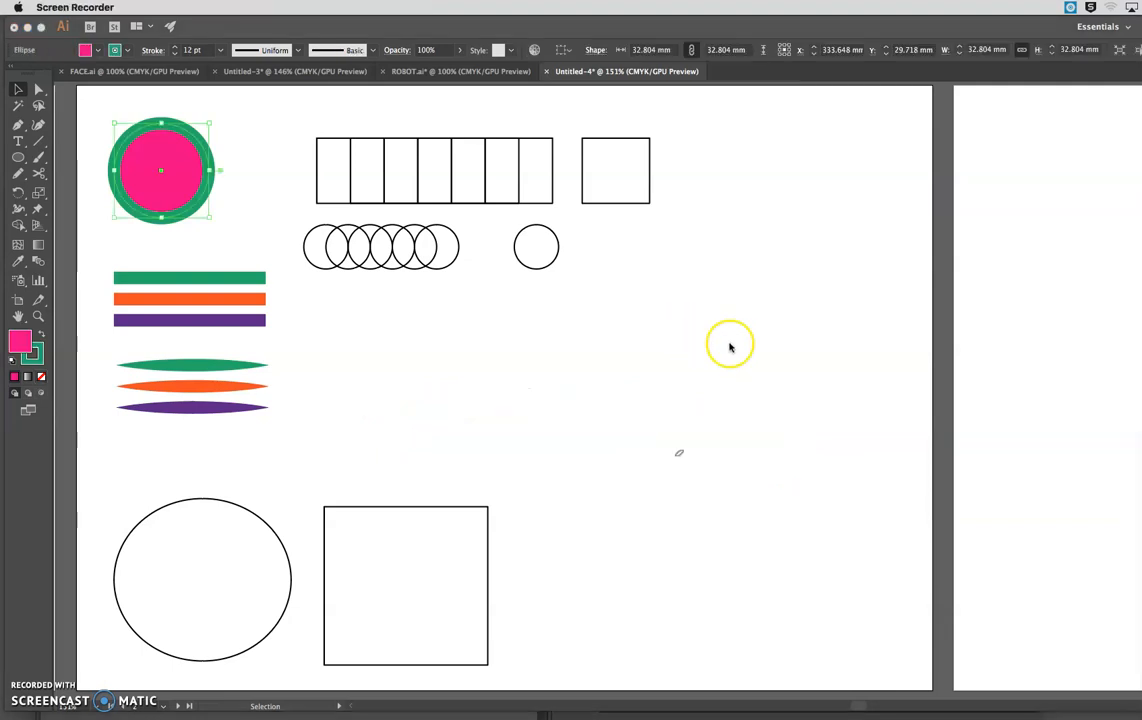
Create an Art Brush from the pink circle with the green outline, using the default options.
click(589, 405)
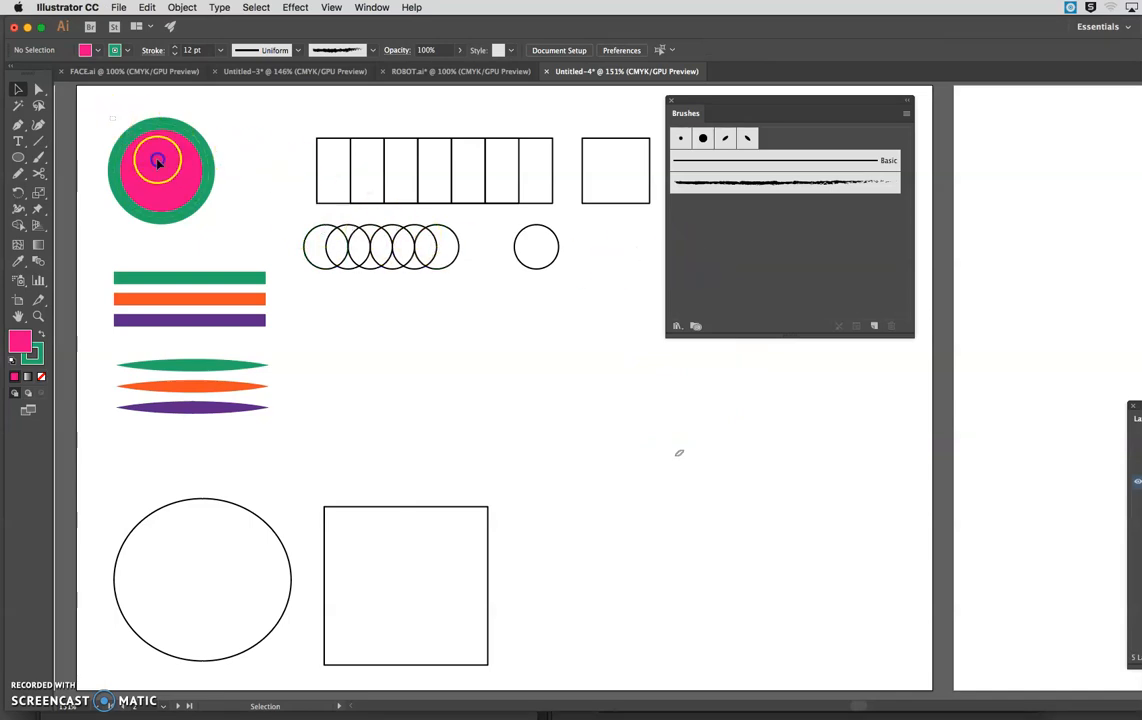
click(135, 133)
click(877, 328)
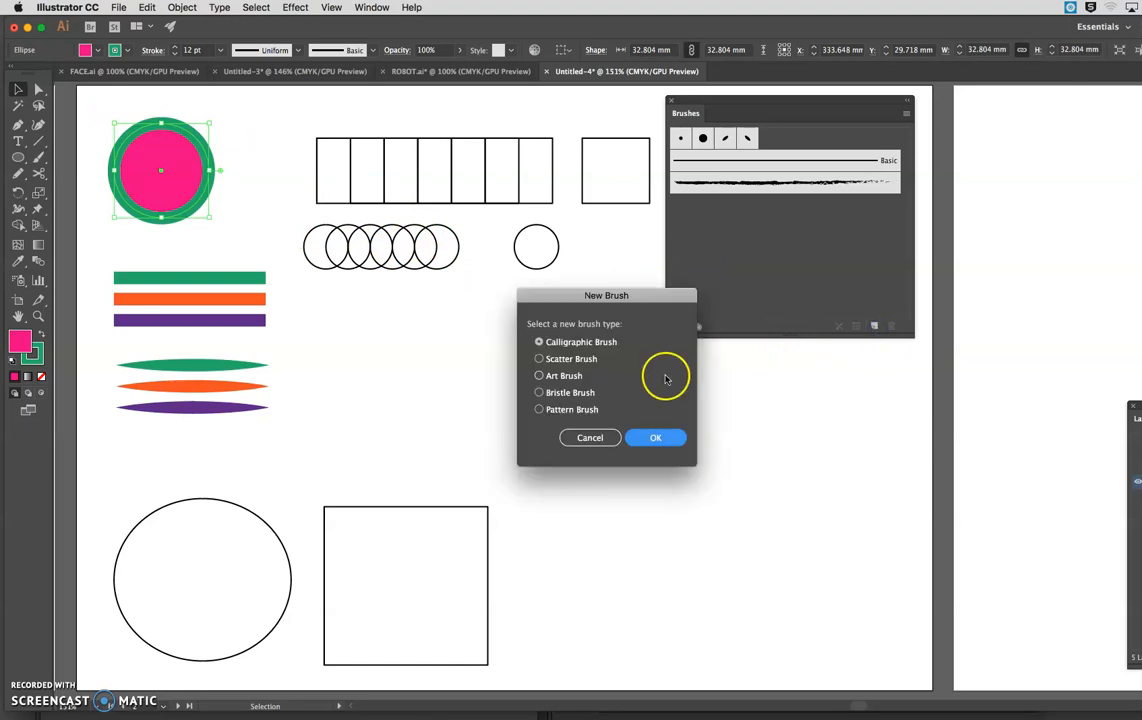
click(538, 375)
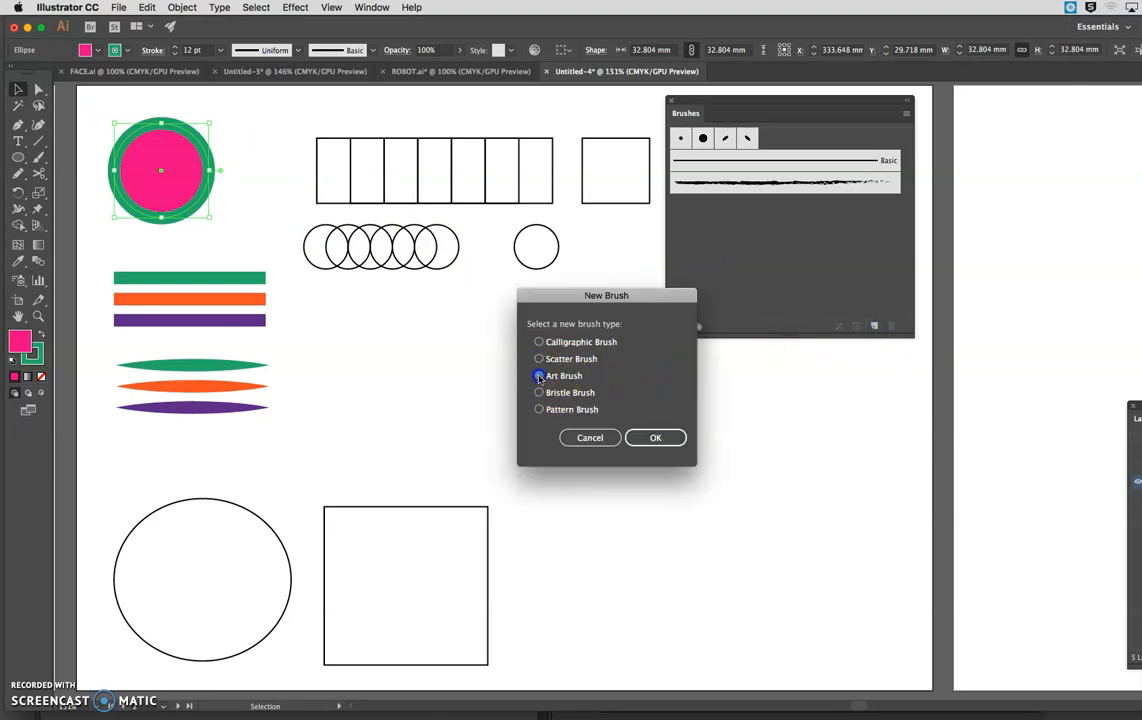
click(660, 438)
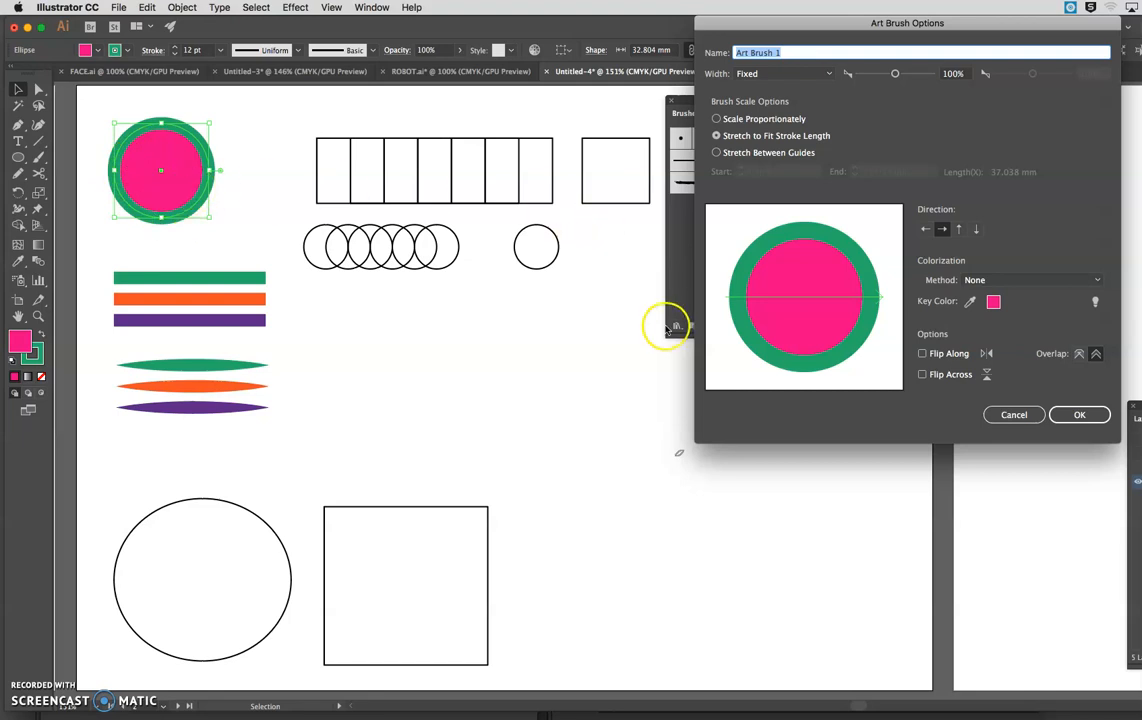
click(1079, 415)
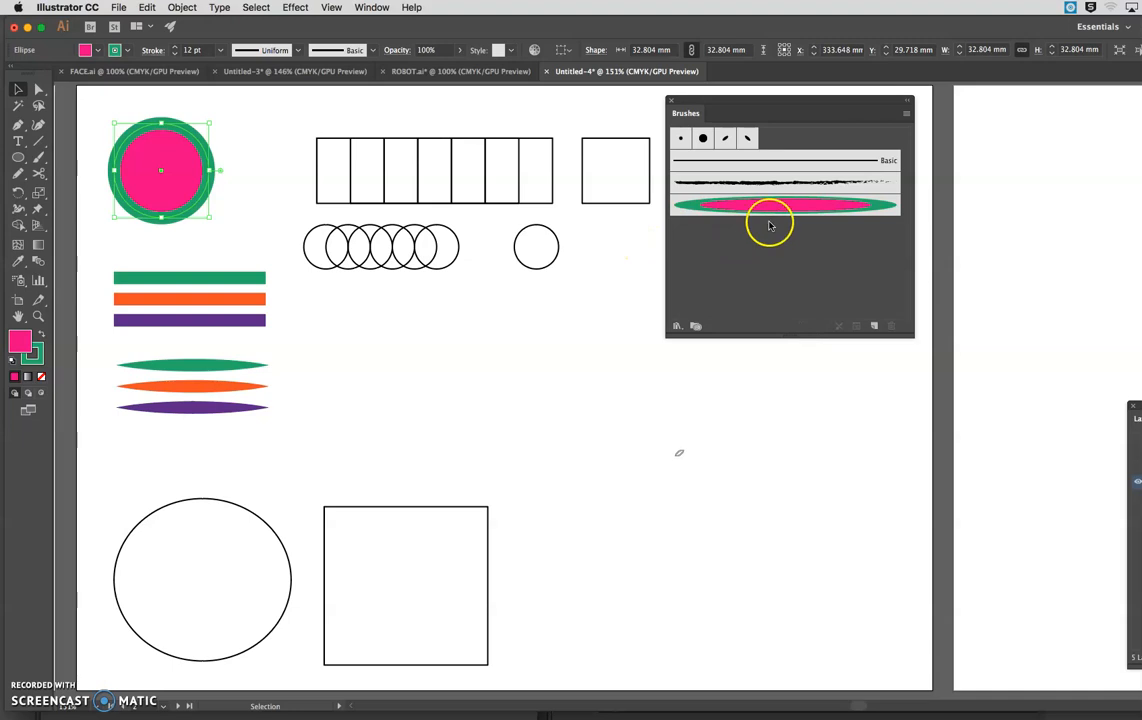
Try the circle art brush on the large square, undo it, and return the square to its place beside the large circle.
drag(444, 510, 484, 340)
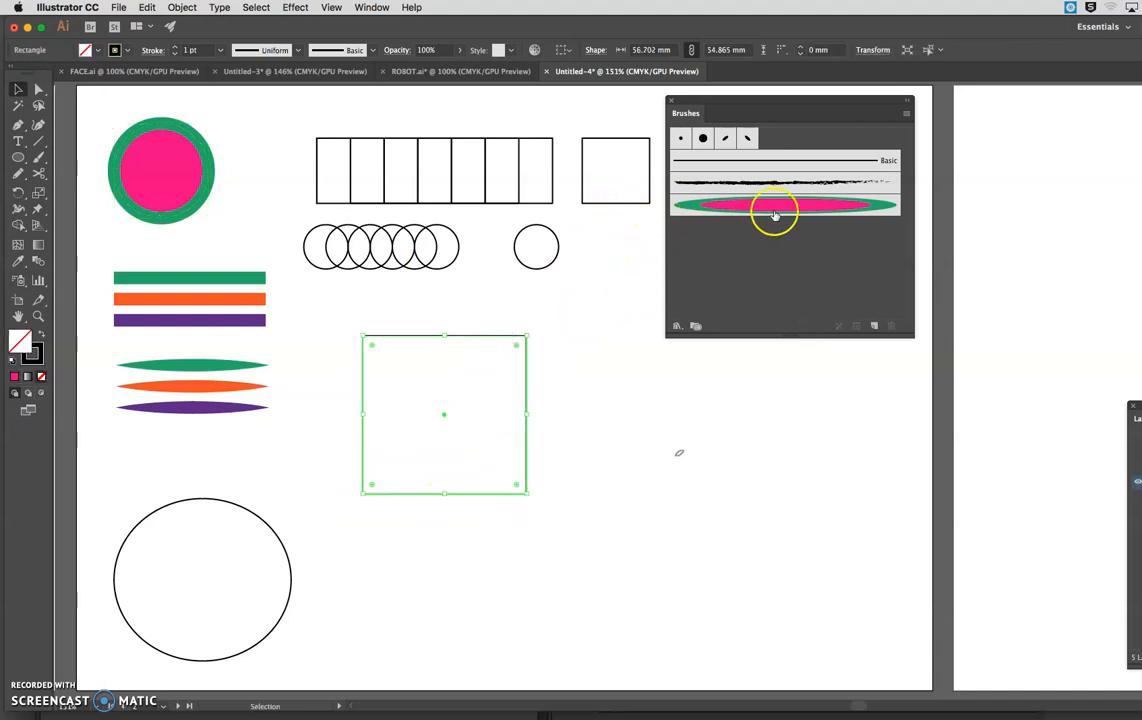
click(815, 207)
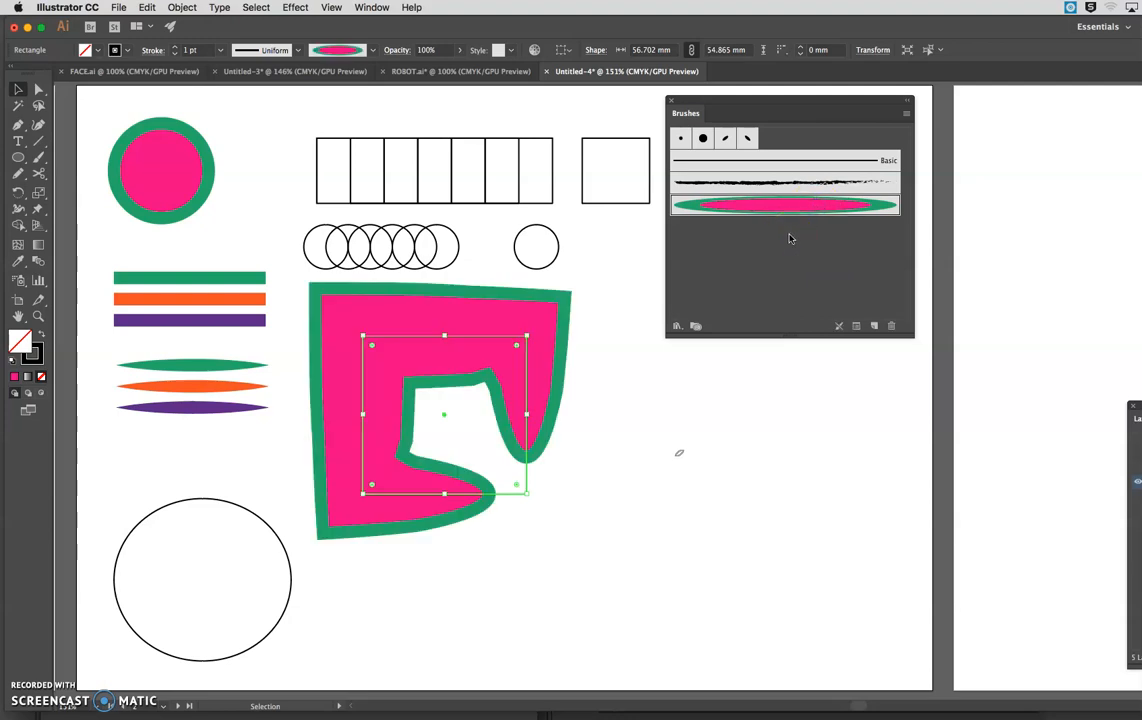
key(super+z)
mouse_move(495, 336)
mouse_down()
mouse_move(472, 512)
mouse_move(474, 500)
mouse_up()
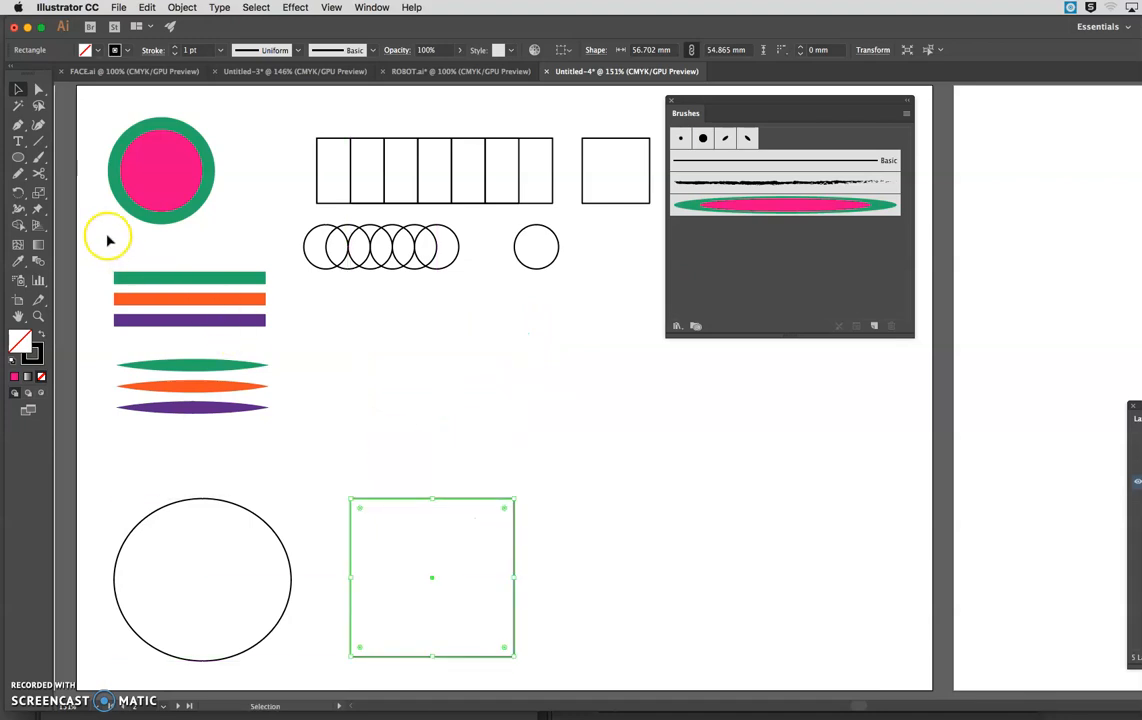
With nothing selected, paint a long wavy stroke with the circle art brush above the large square.
click(325, 335)
click(38, 157)
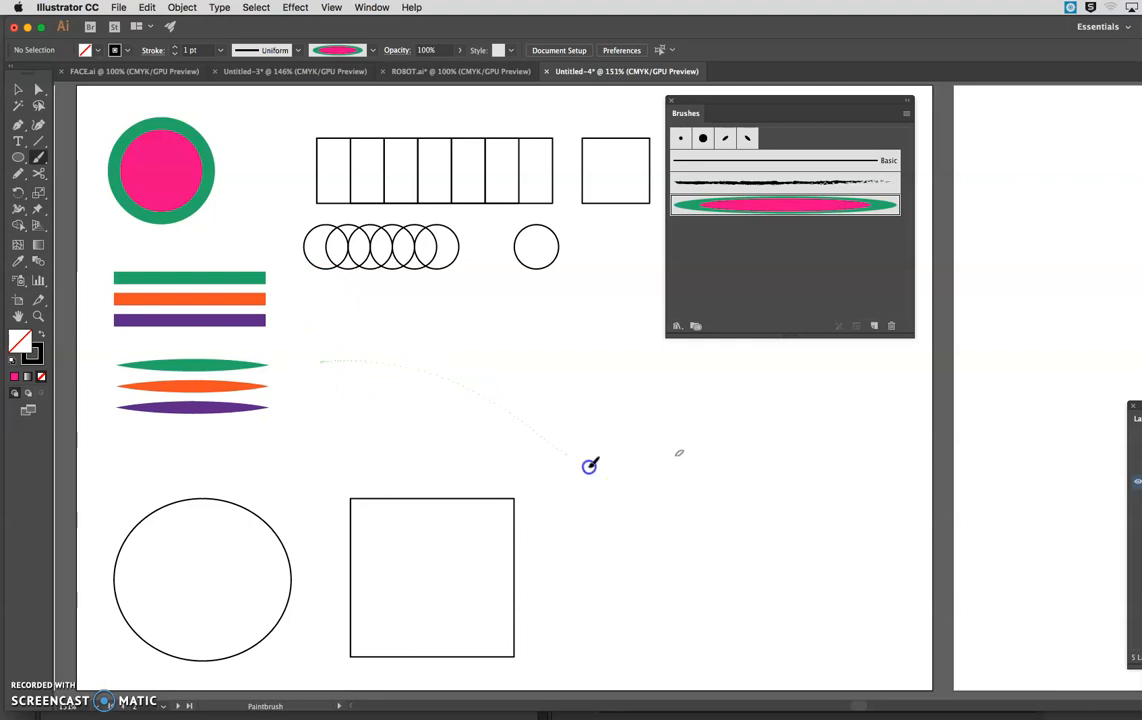
drag(816, 452, 835, 425)
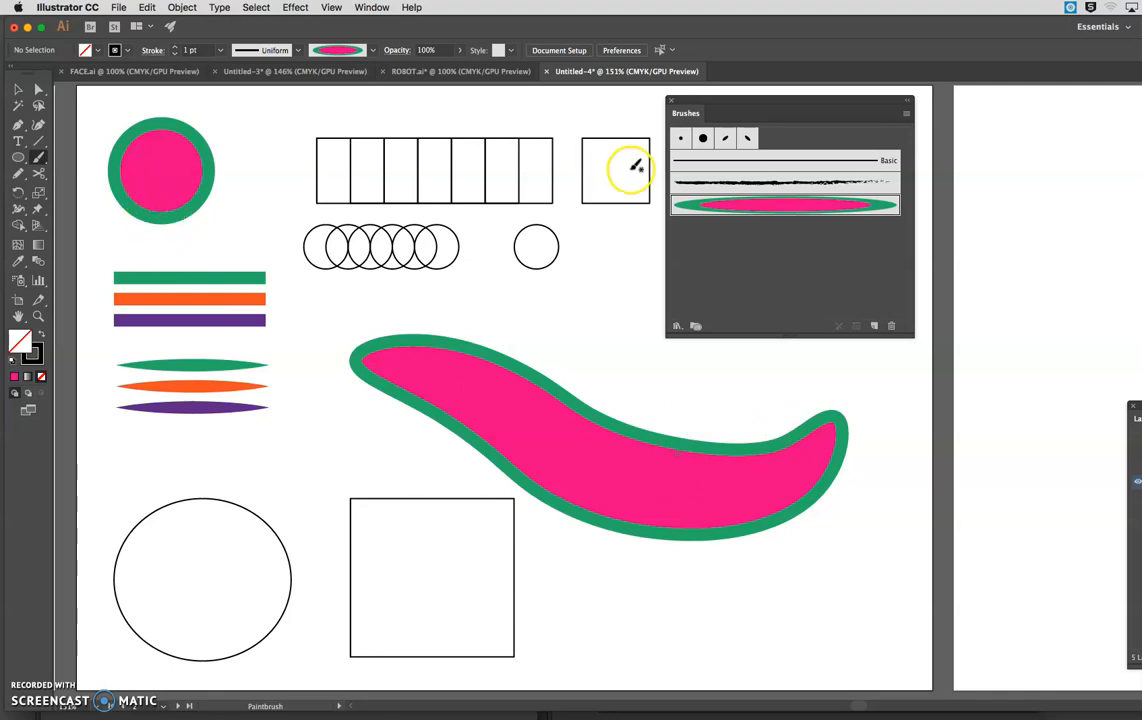
Try Scale Proportionately at 8% width for the circle art brush, but settle on Stretch to Fit Stroke Length at 36%, leaving existing strokes as painted.
double_click(770, 204)
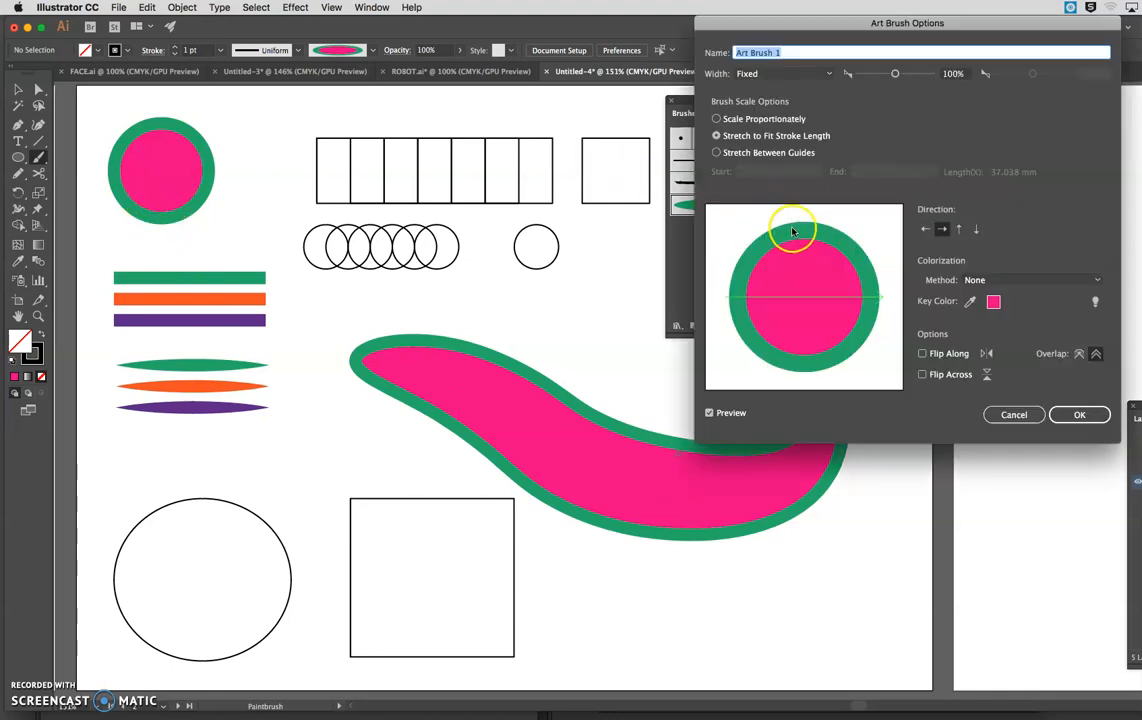
mouse_move(783, 24)
mouse_down()
mouse_move(931, 24)
mouse_move(836, 27)
mouse_up()
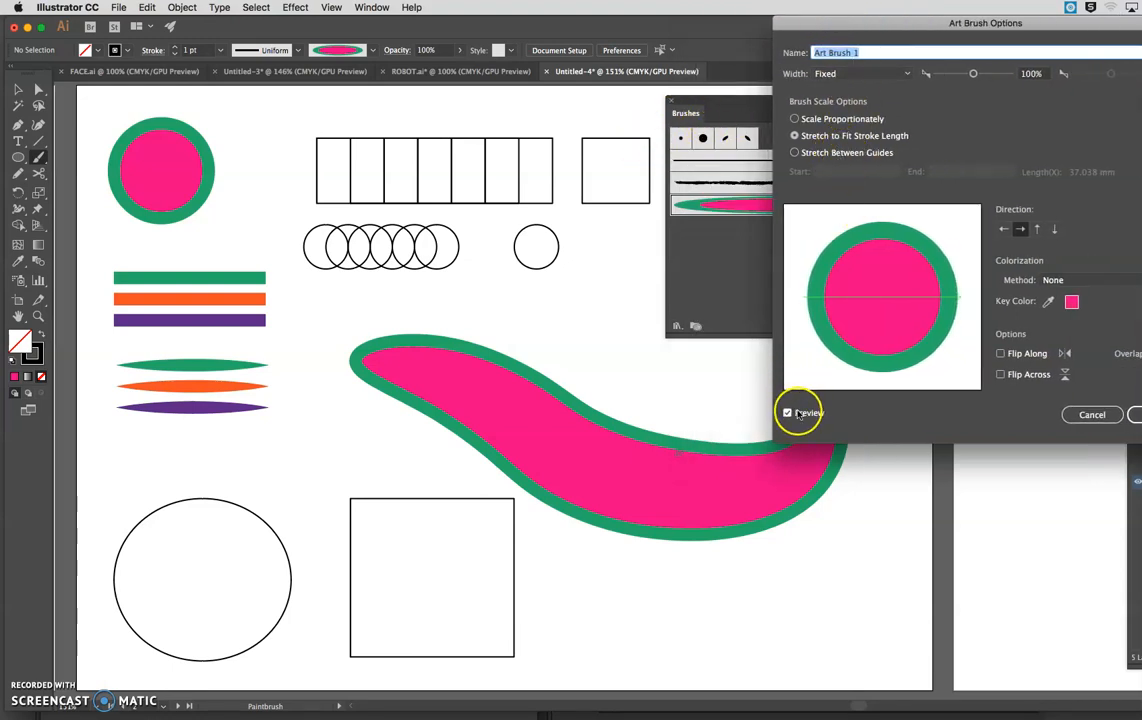
click(795, 120)
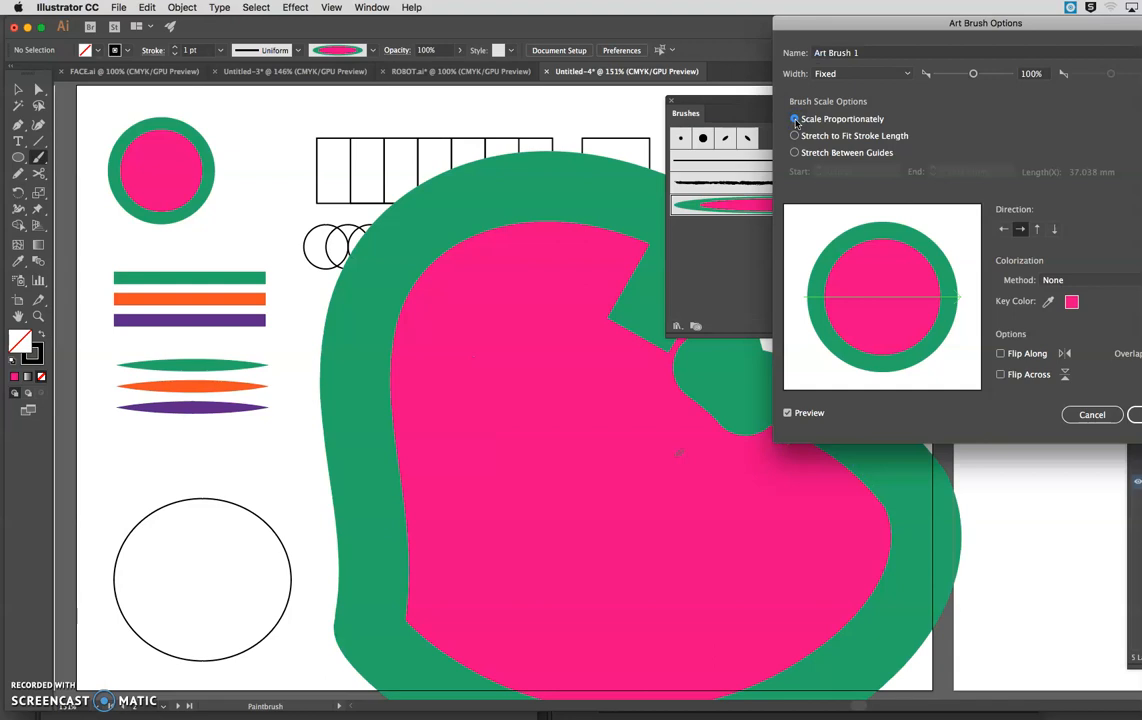
drag(972, 74, 942, 77)
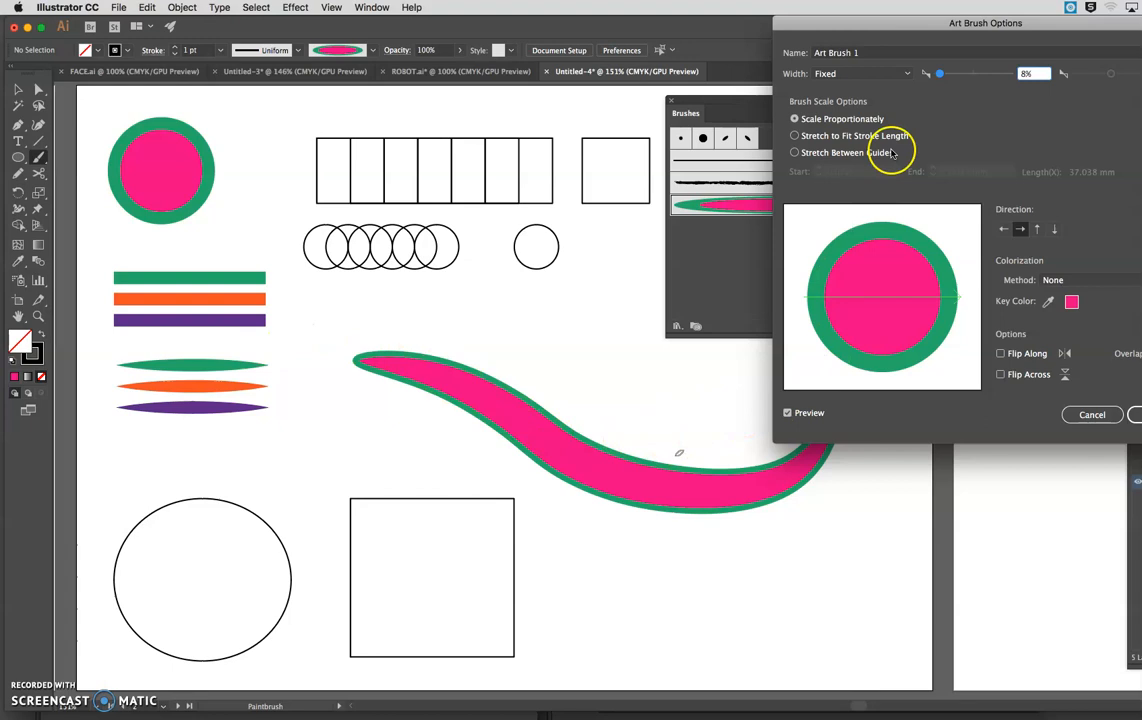
click(797, 136)
mouse_move(940, 73)
mouse_down()
mouse_move(971, 69)
mouse_move(947, 77)
mouse_up()
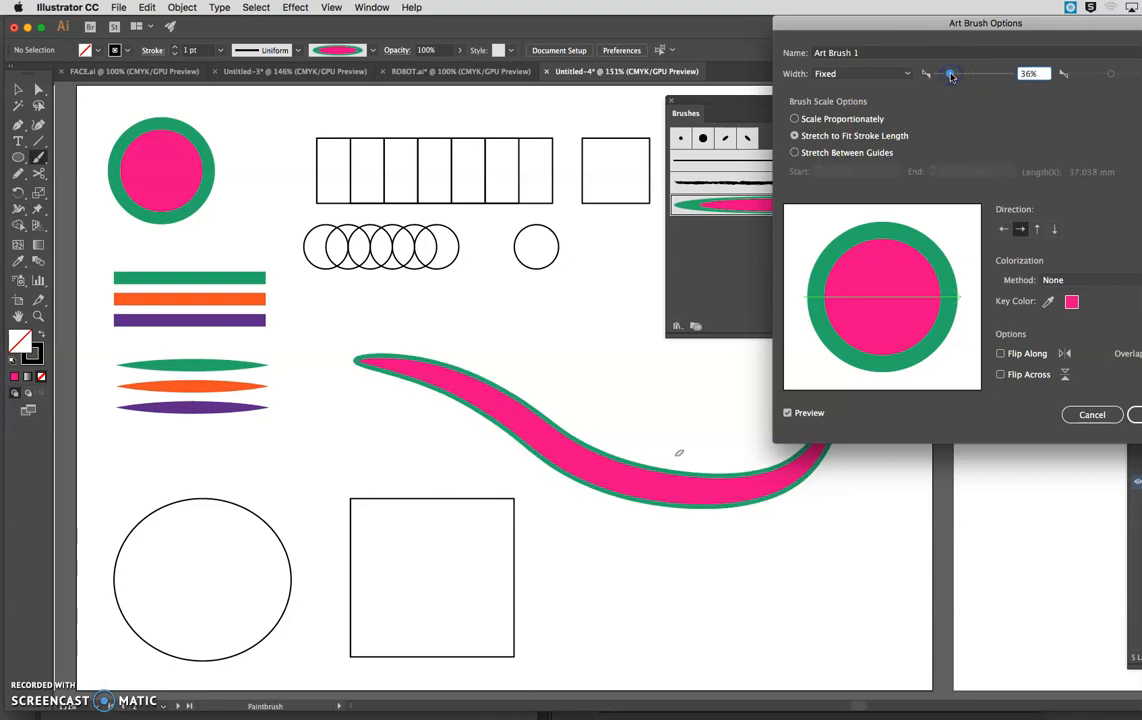
drag(933, 30, 959, 30)
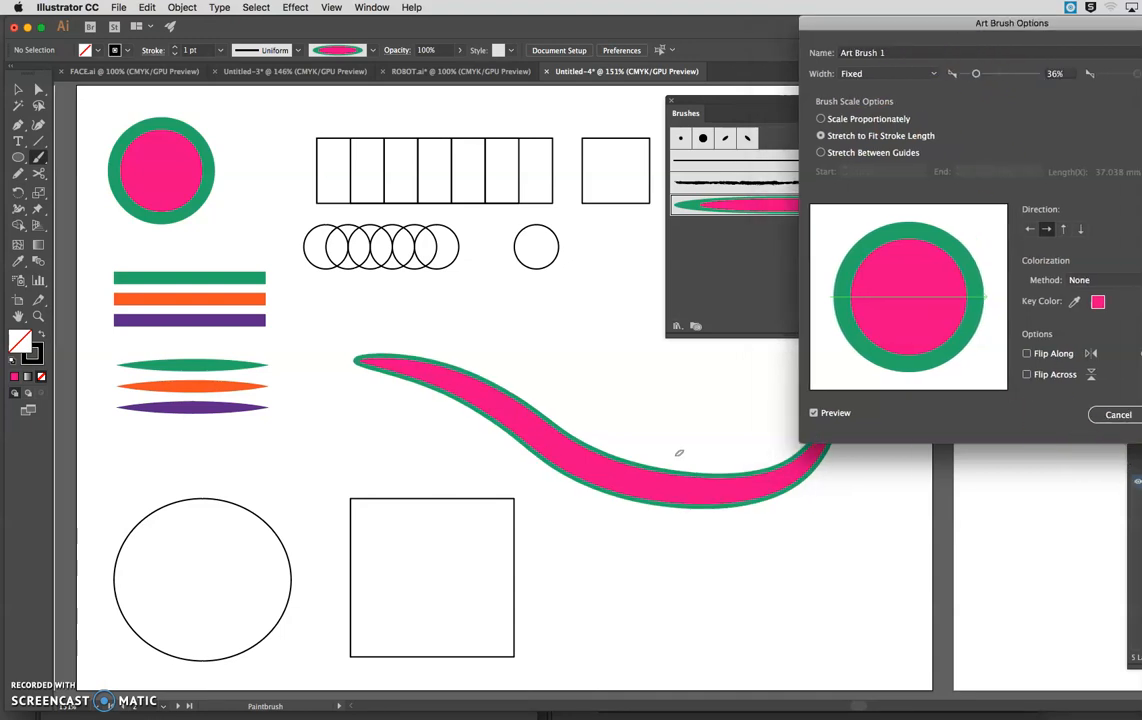
key(Return)
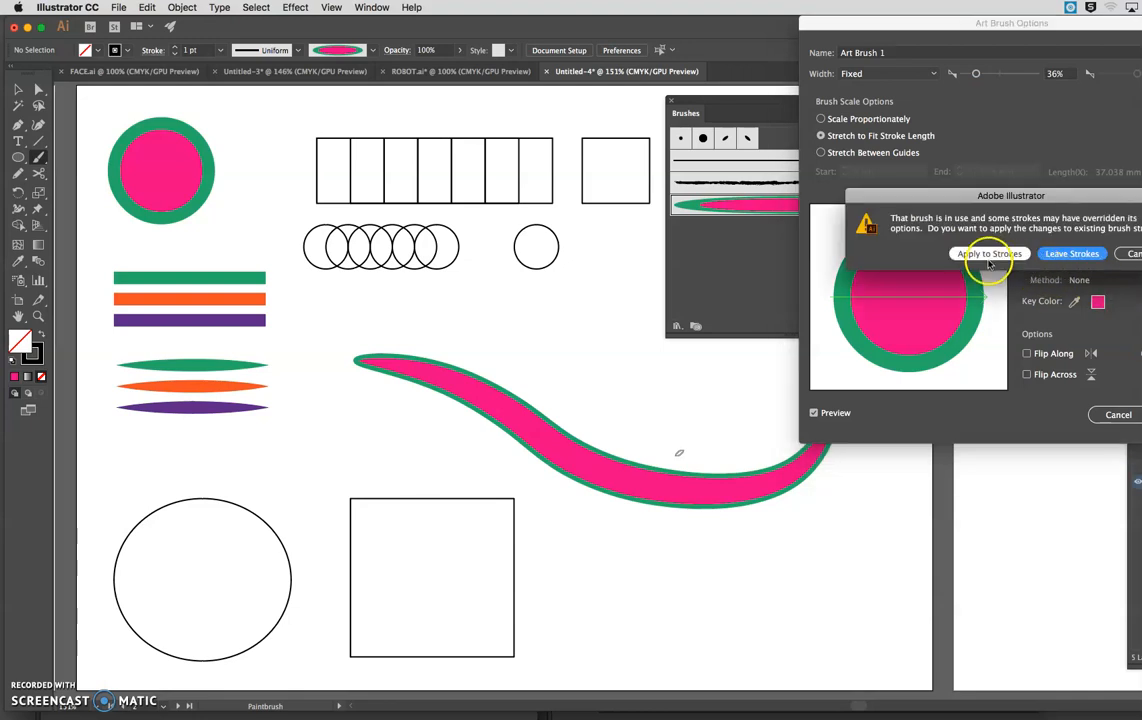
click(1072, 253)
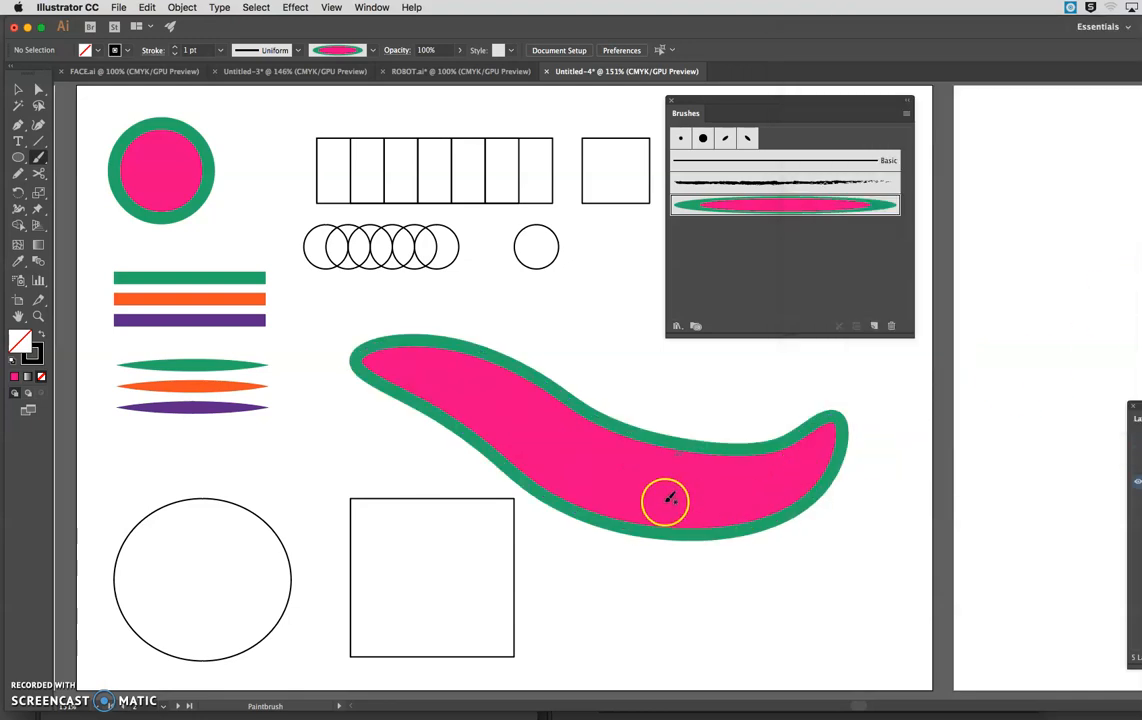
Delete the wavy stroke painted with the circle art brush.
click(19, 91)
click(424, 368)
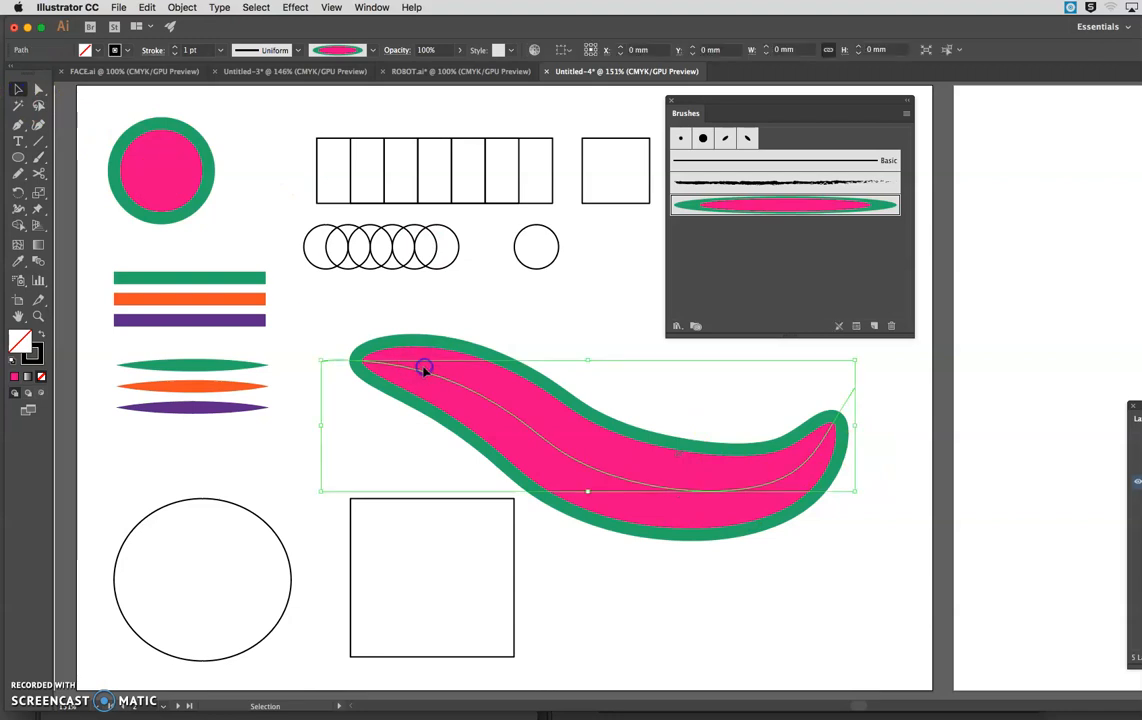
key(Delete)
Create an Art Brush from the three straight green, orange and purple lines, using the default options.
click(210, 268)
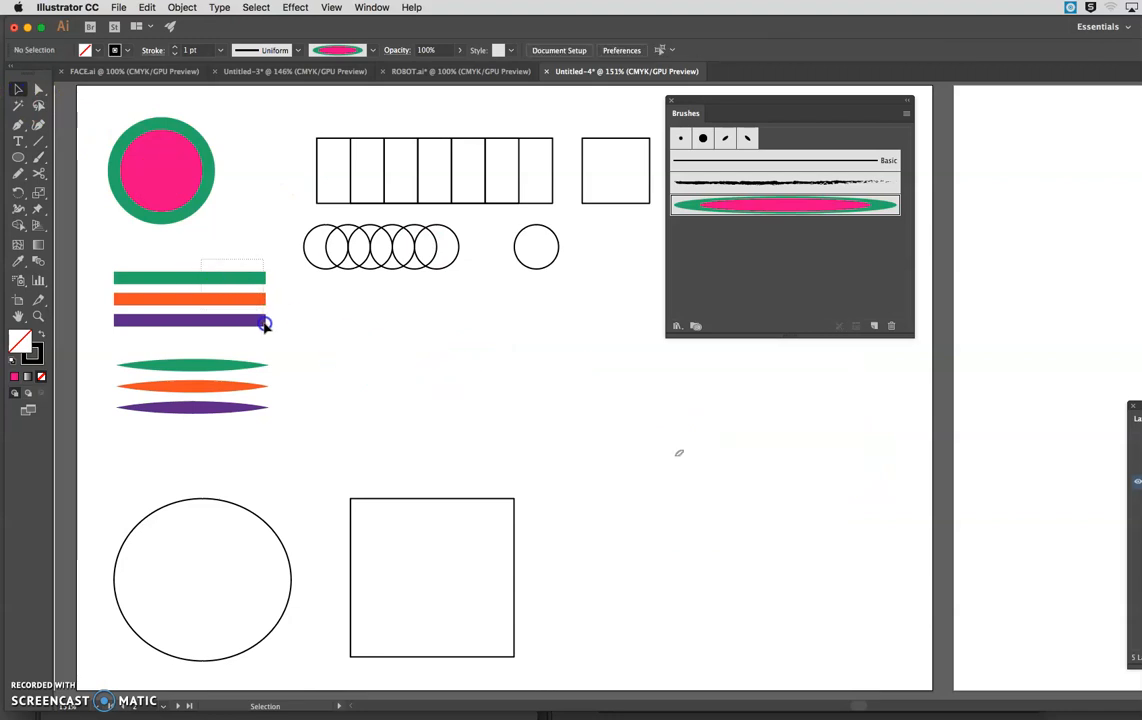
drag(265, 325, 226, 317)
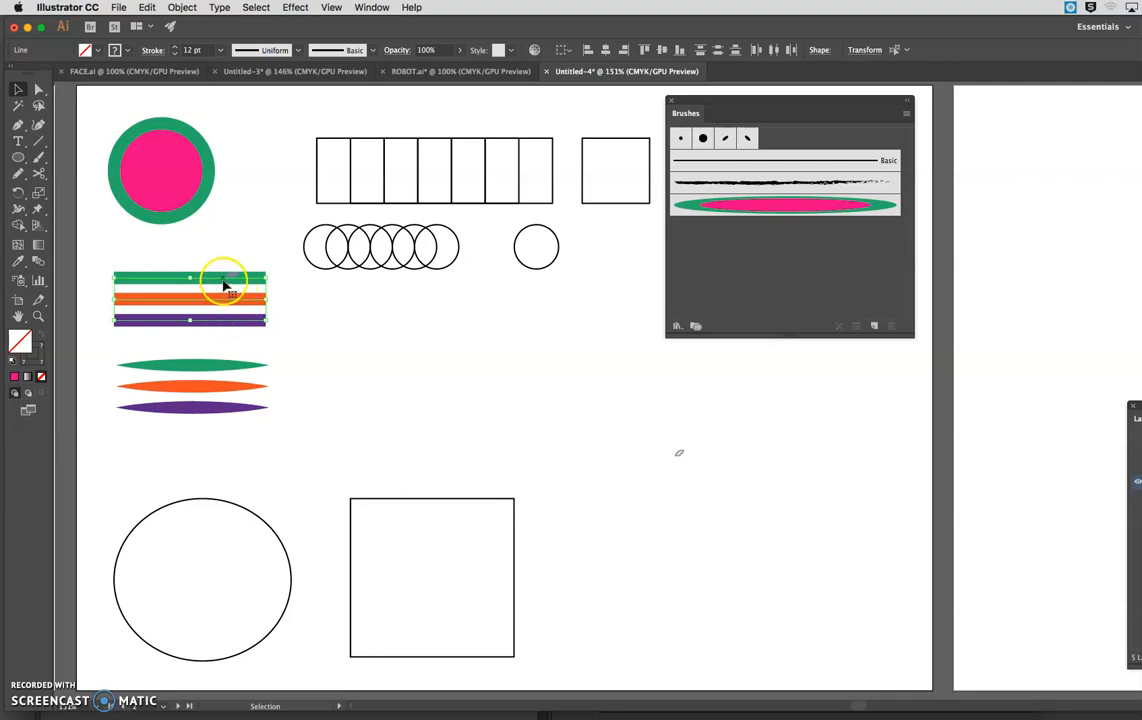
click(874, 326)
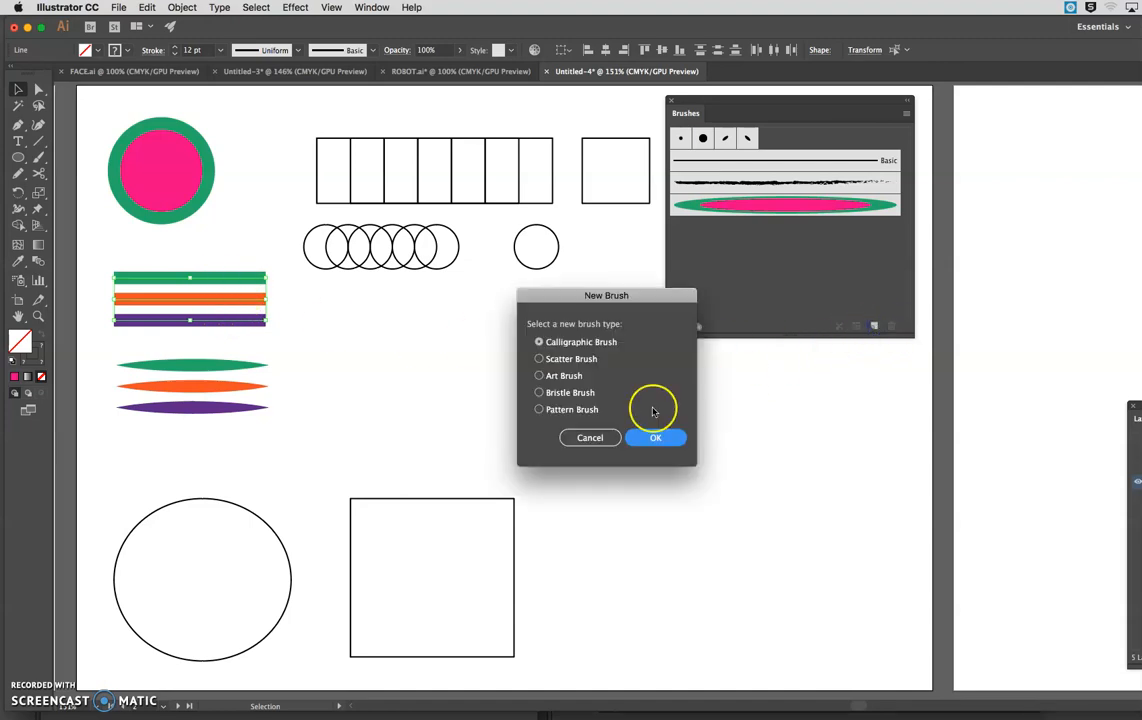
click(540, 376)
click(655, 437)
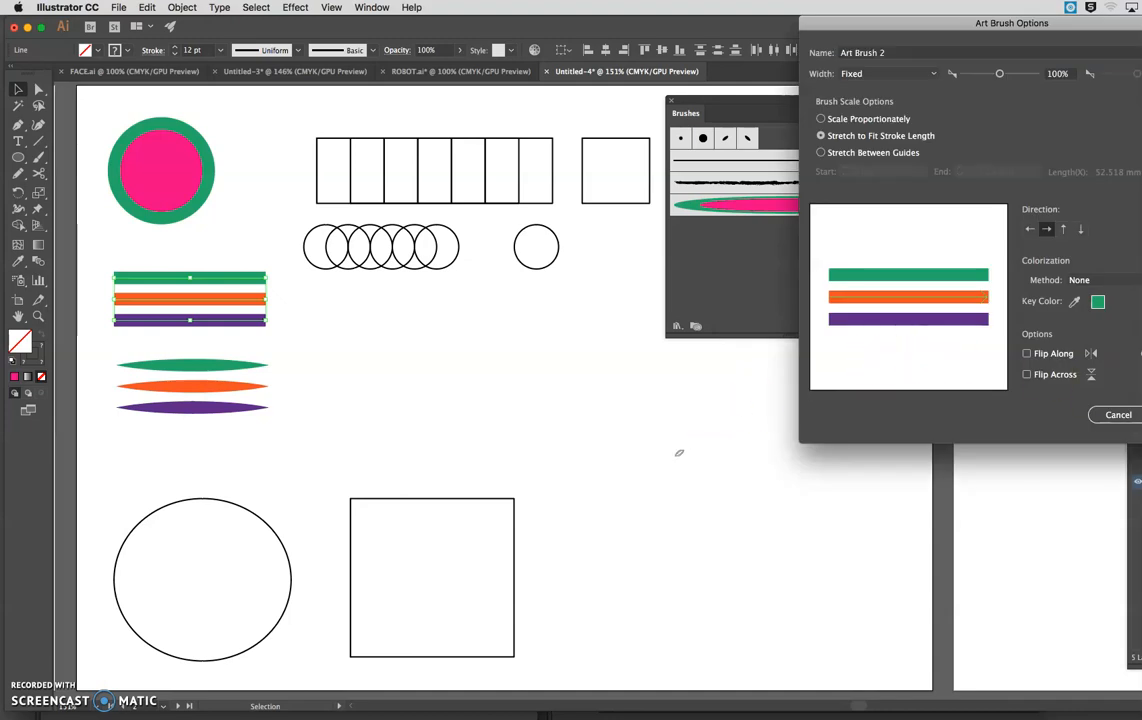
key(Return)
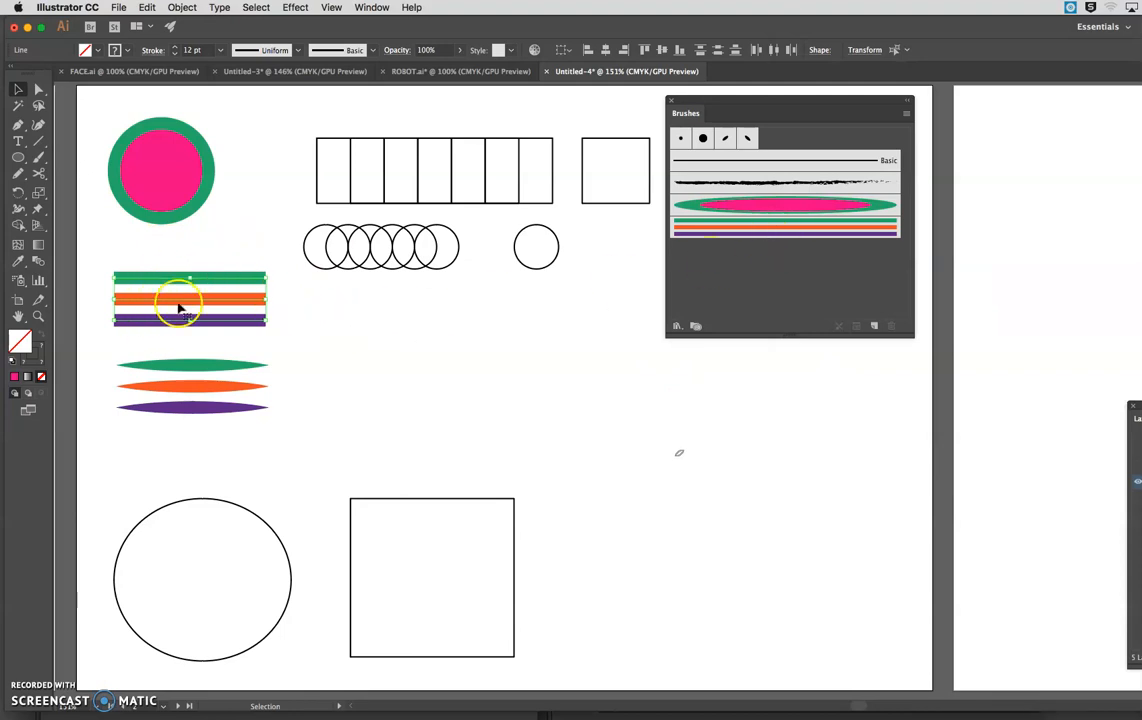
Paint two wavy trial strokes with the striped art brush above the large square, undoing each one.
click(333, 350)
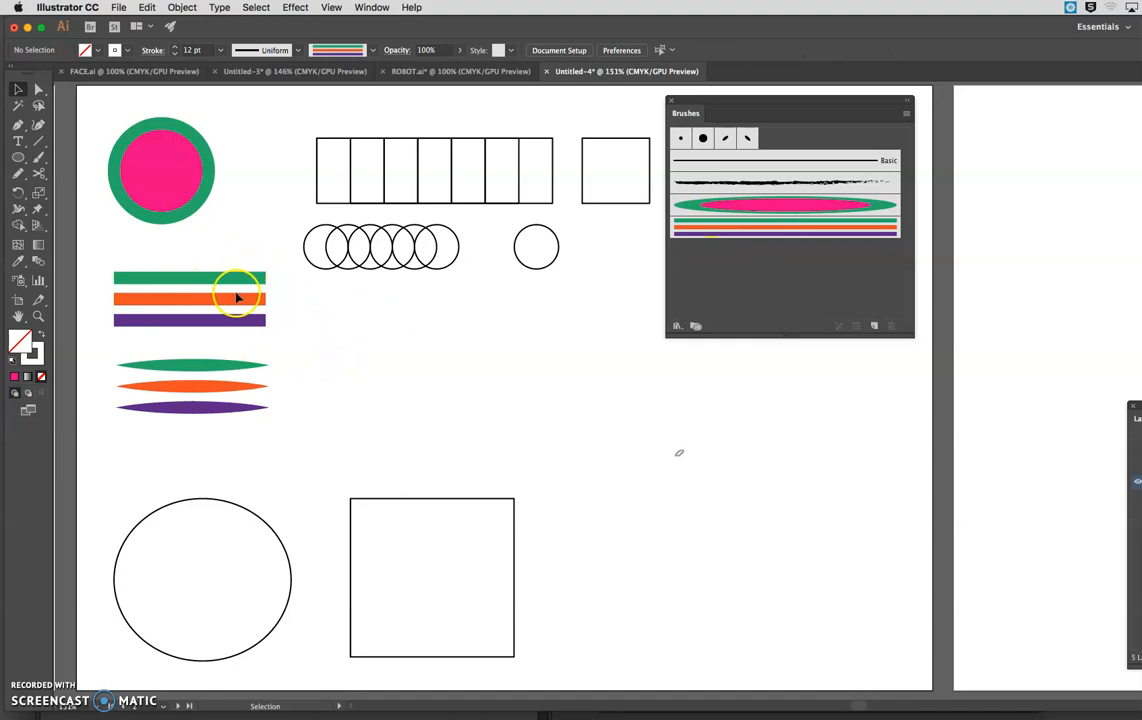
click(39, 157)
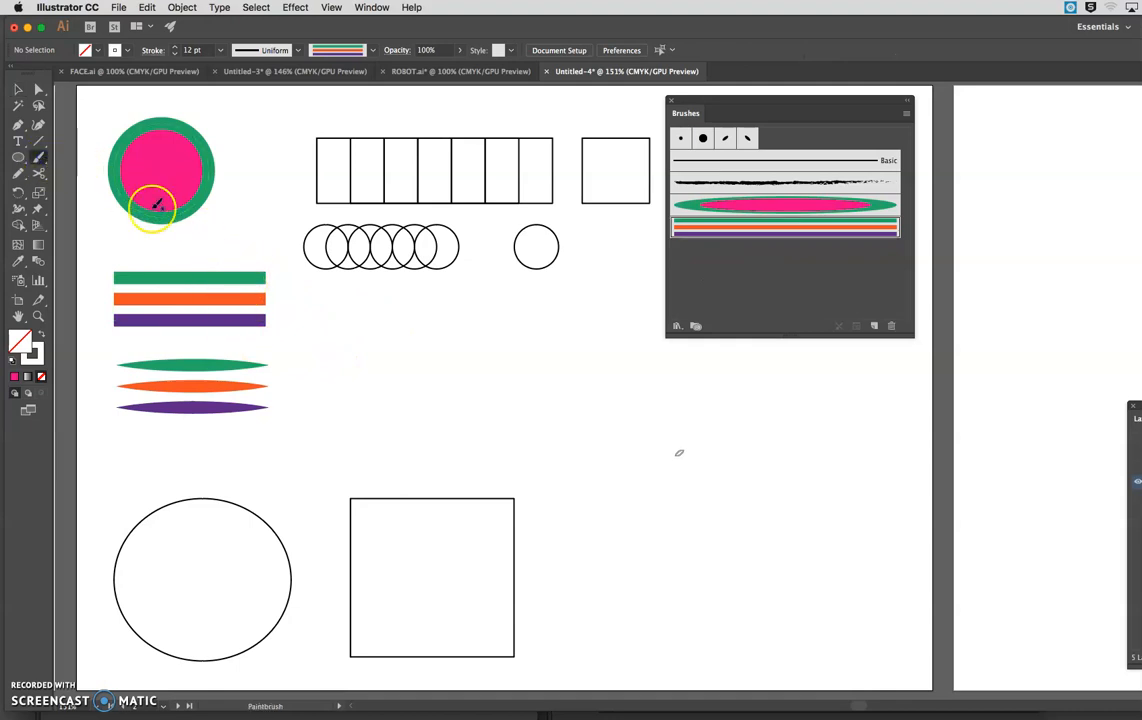
mouse_move(345, 355)
mouse_down()
mouse_move(658, 462)
mouse_move(815, 438)
mouse_up()
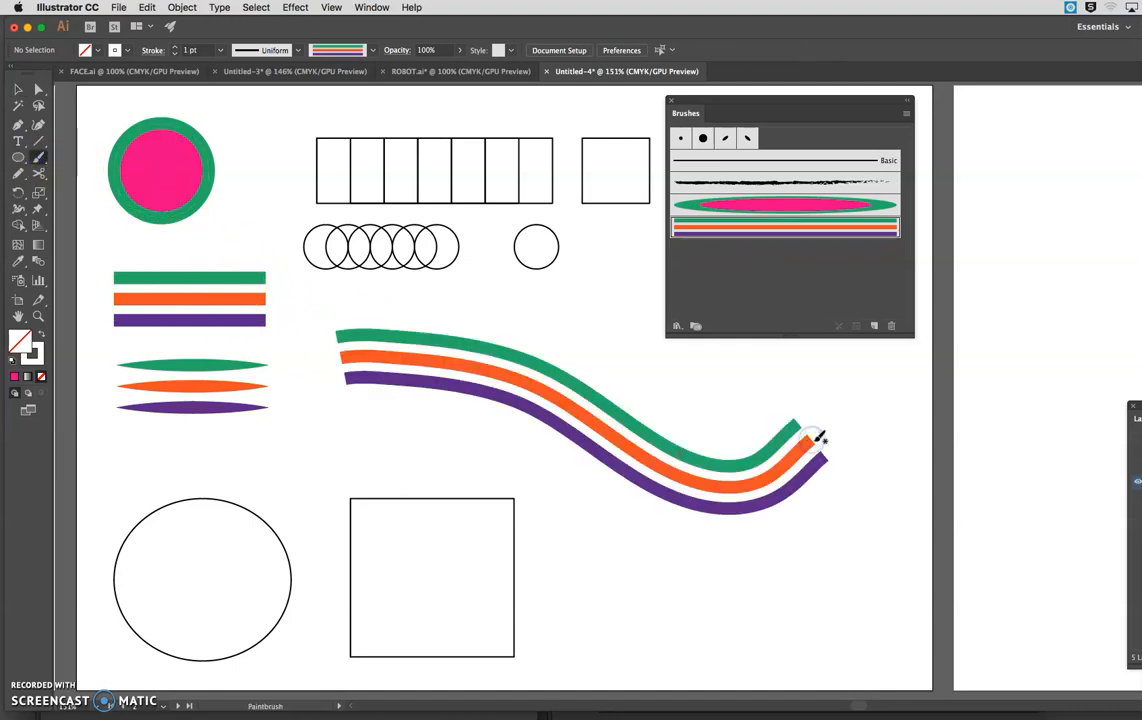
key(super+z)
mouse_move(340, 368)
mouse_down()
mouse_move(362, 350)
mouse_move(398, 361)
mouse_up()
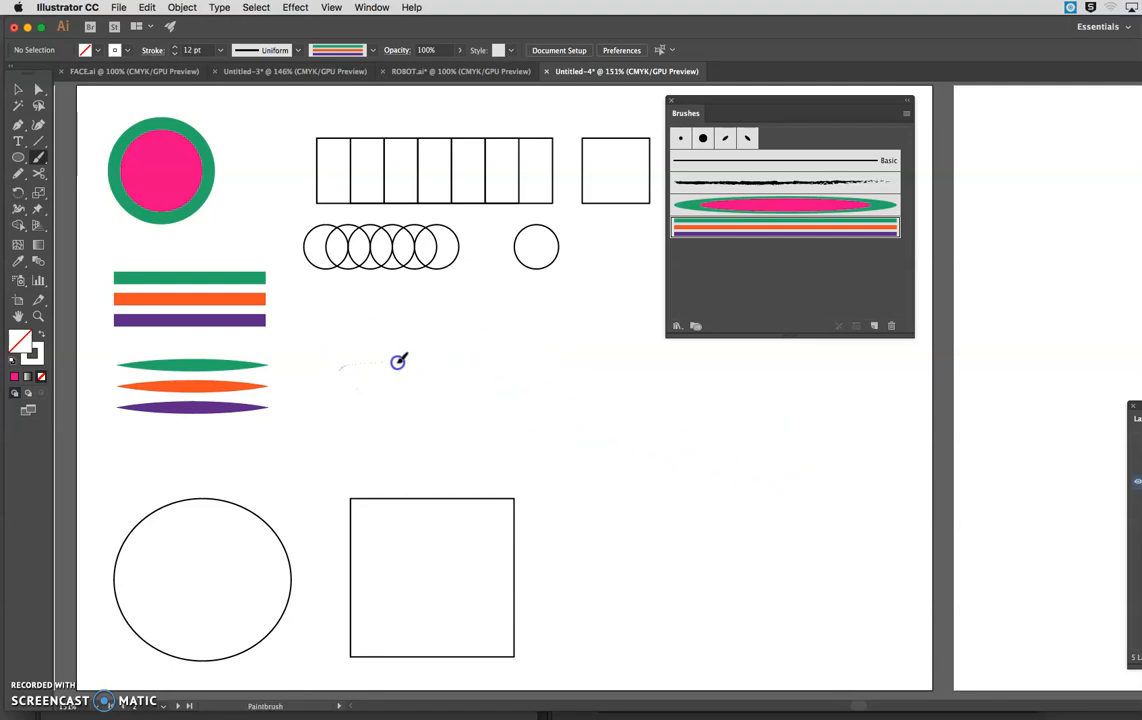
drag(687, 440, 692, 438)
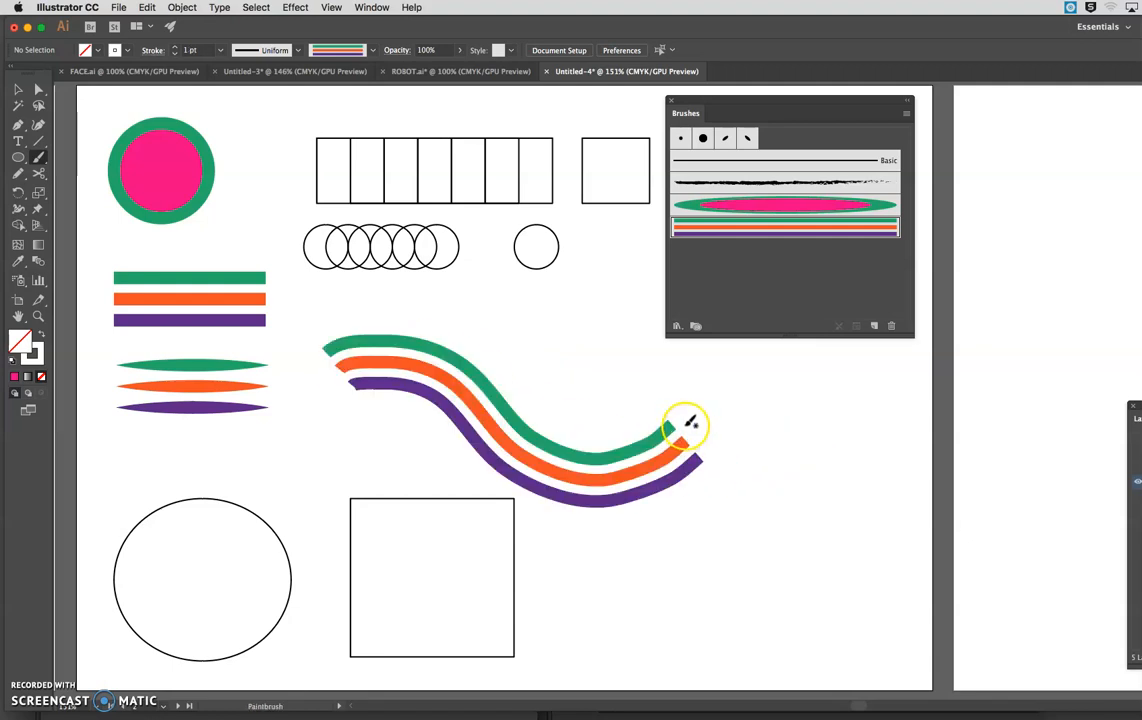
key(super+z)
Apply the striped art brush to the outline of the large square.
click(18, 90)
click(375, 499)
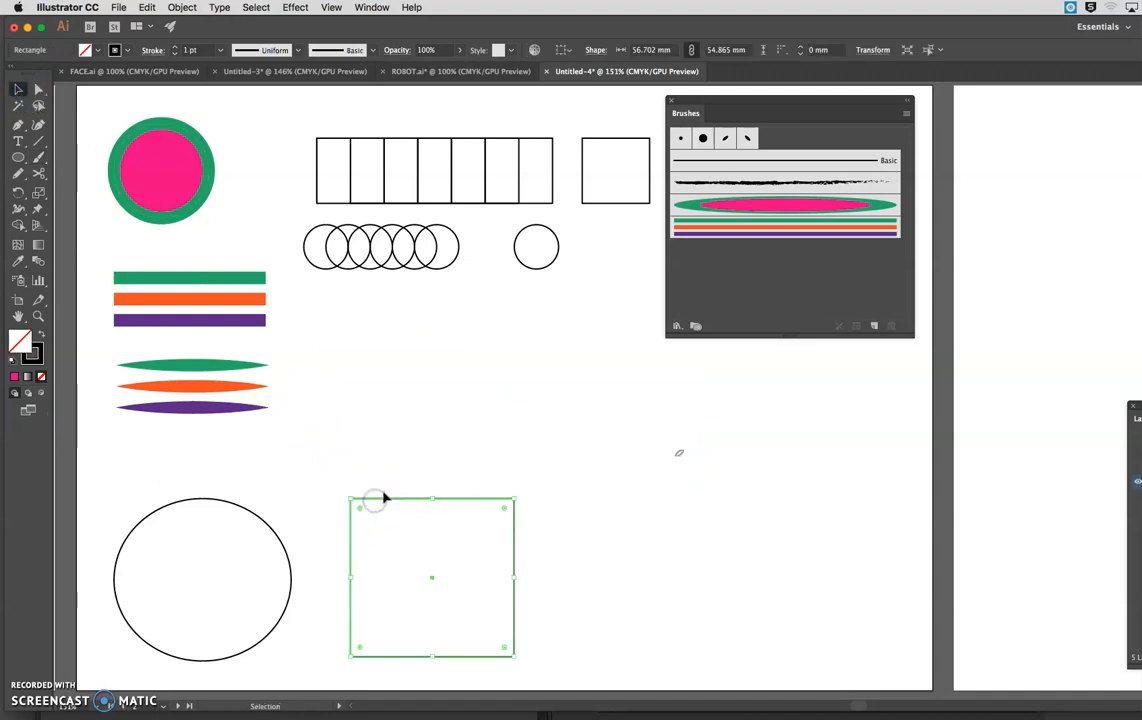
click(727, 227)
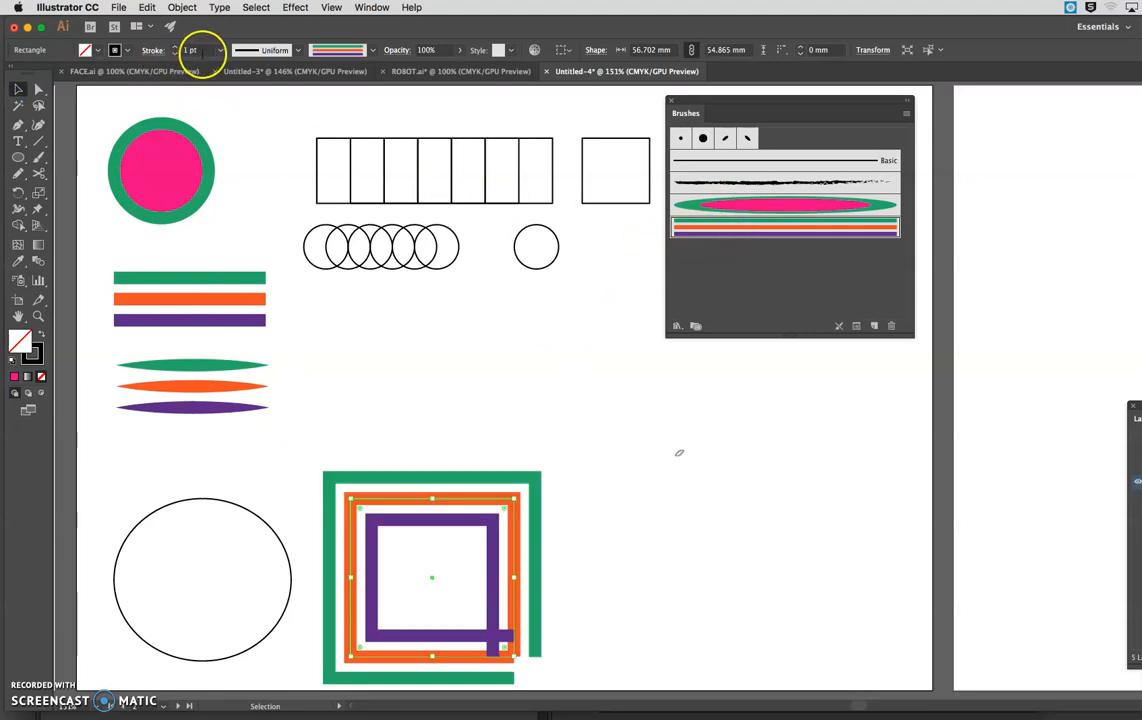
Set the stroke weight of the large striped square to 0.5 pt.
click(221, 51)
click(209, 81)
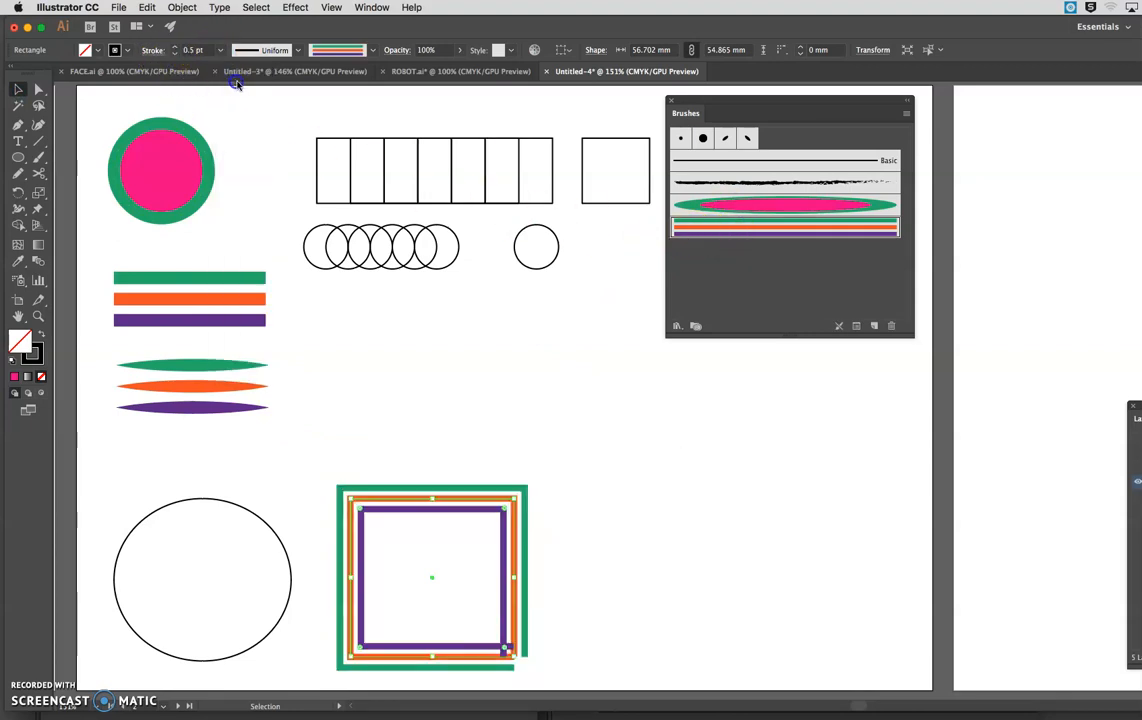
click(489, 341)
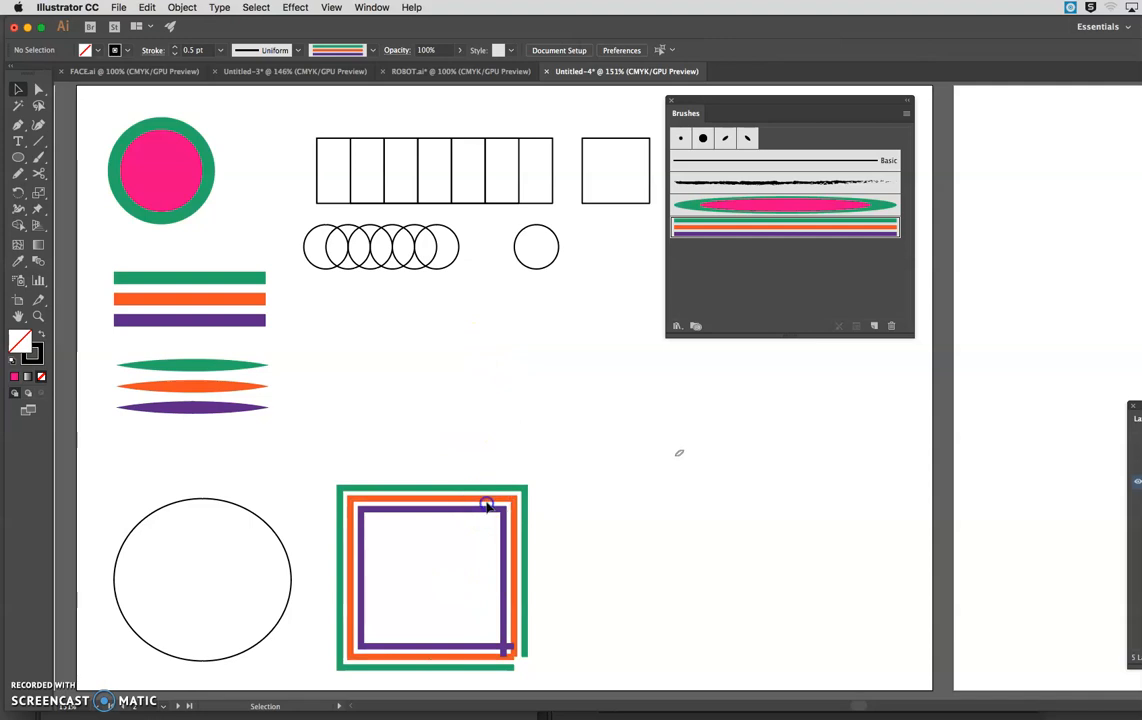
click(485, 504)
Apply the straight-striped art brush to the large ellipse and set its stroke weight to 0.5 pt.
click(273, 545)
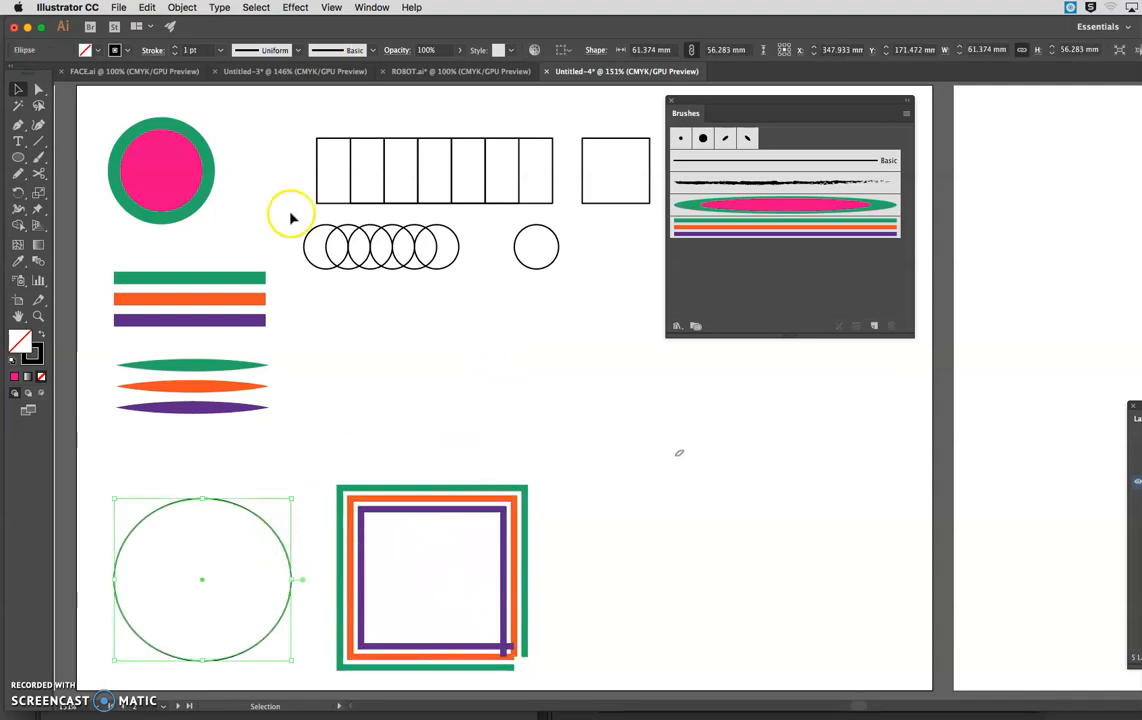
click(813, 230)
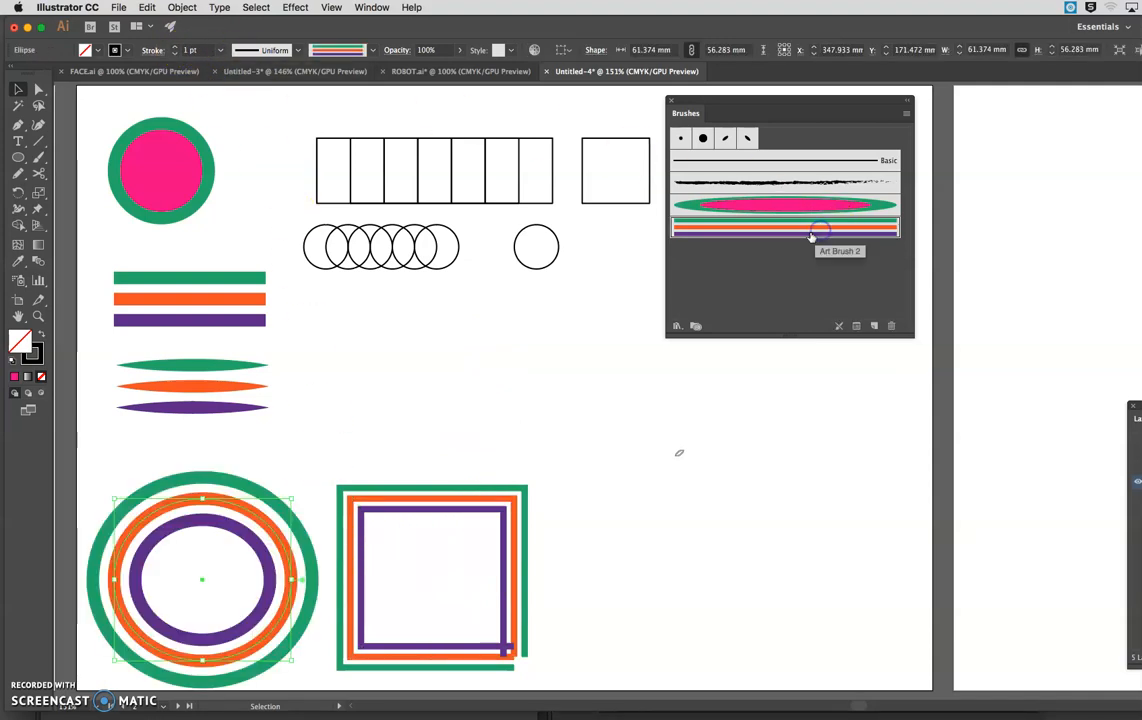
click(220, 50)
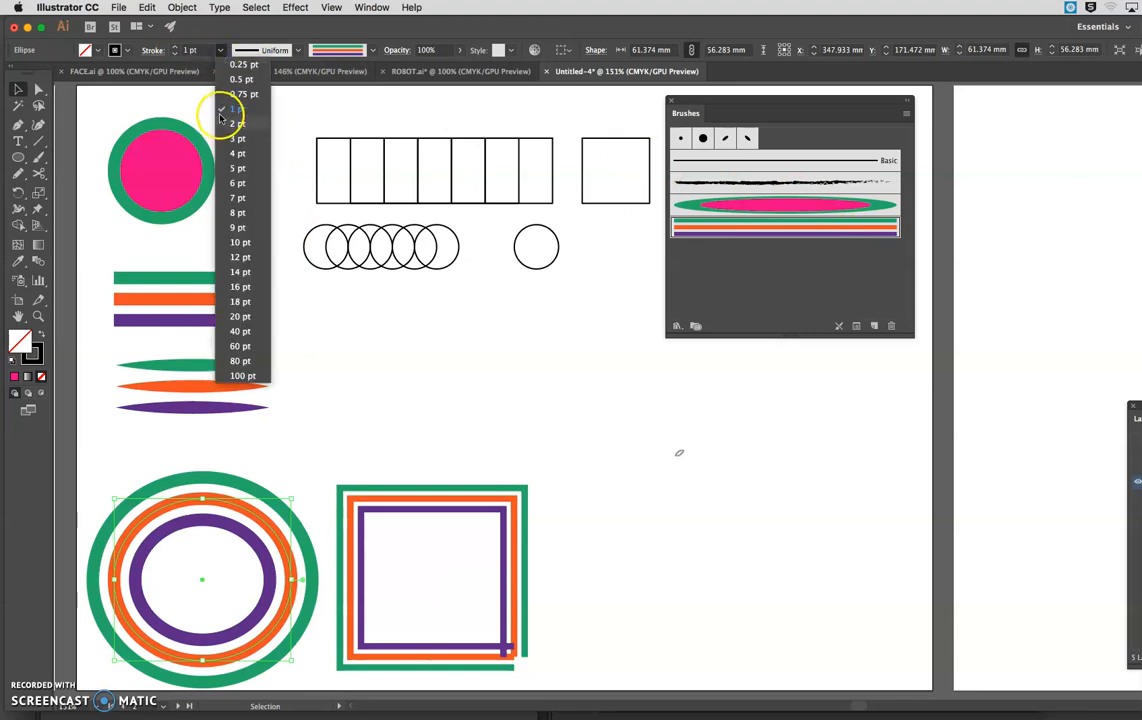
click(241, 83)
click(375, 353)
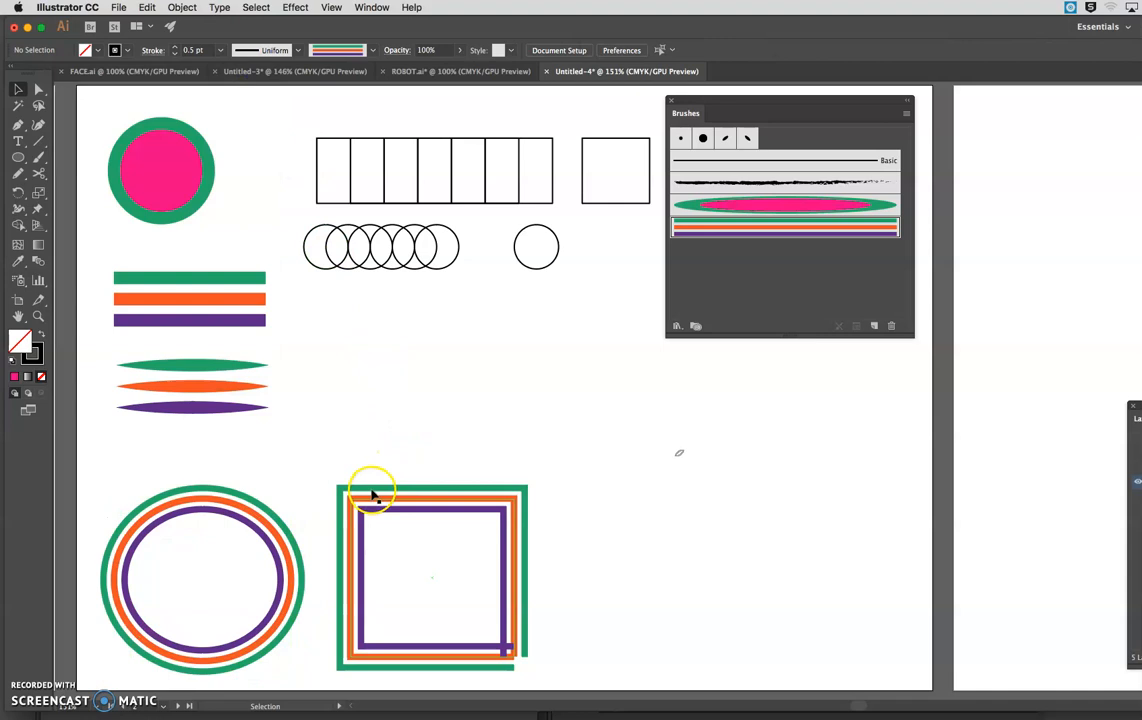
click(317, 371)
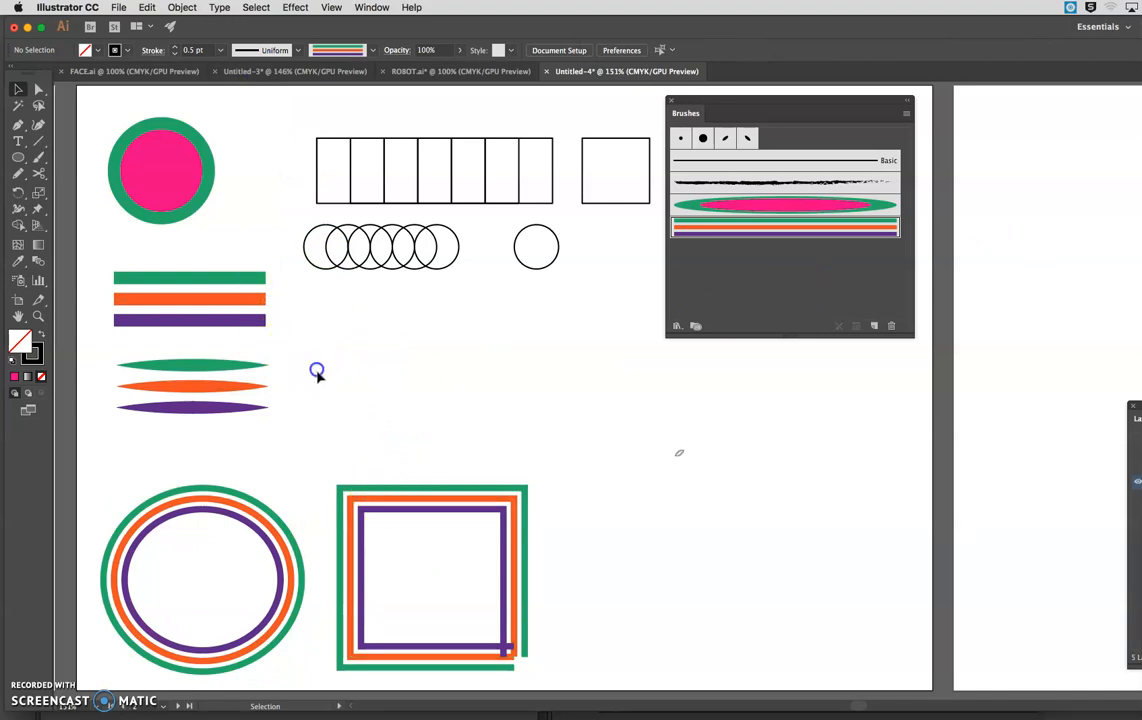
Create an Art Brush from the three tapered green, orange and purple lines, using the default options.
click(198, 368)
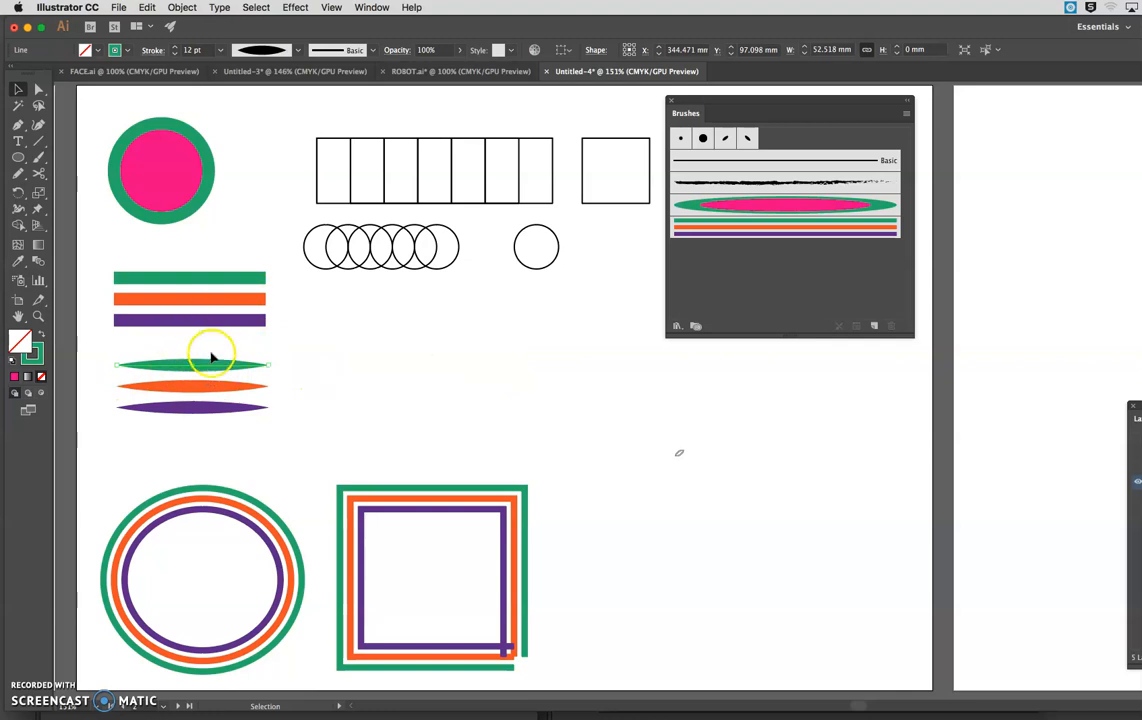
mouse_move(150, 355)
mouse_down()
mouse_move(231, 400)
mouse_move(759, 264)
mouse_up()
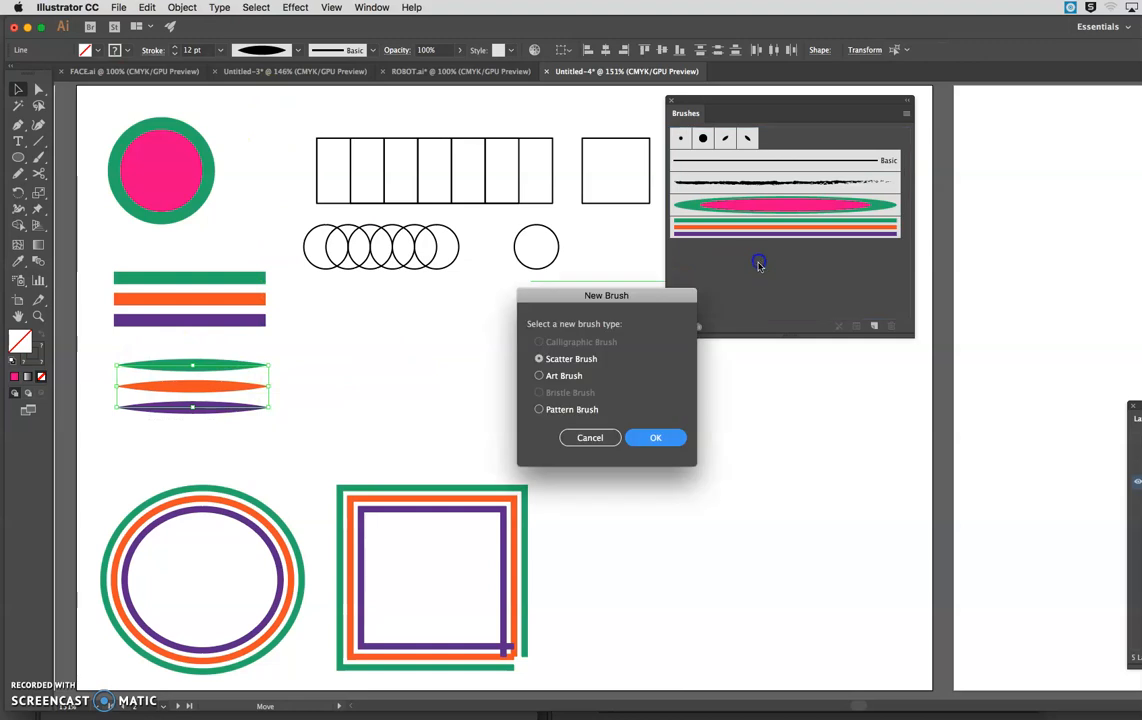
click(539, 377)
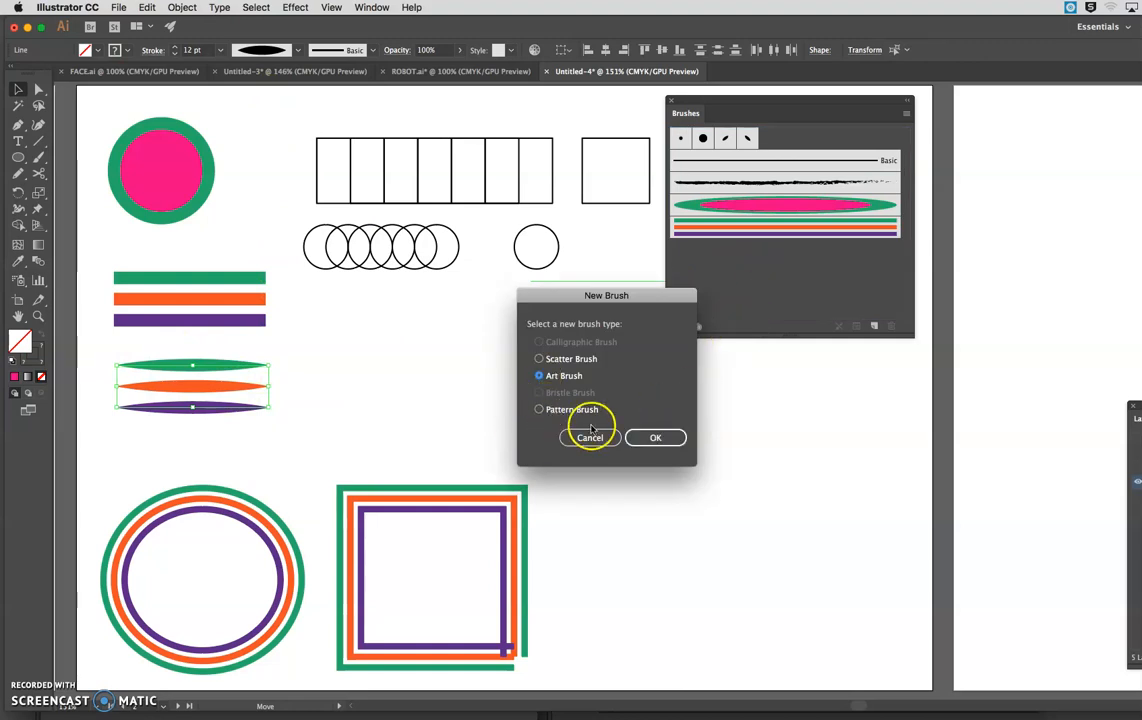
click(658, 438)
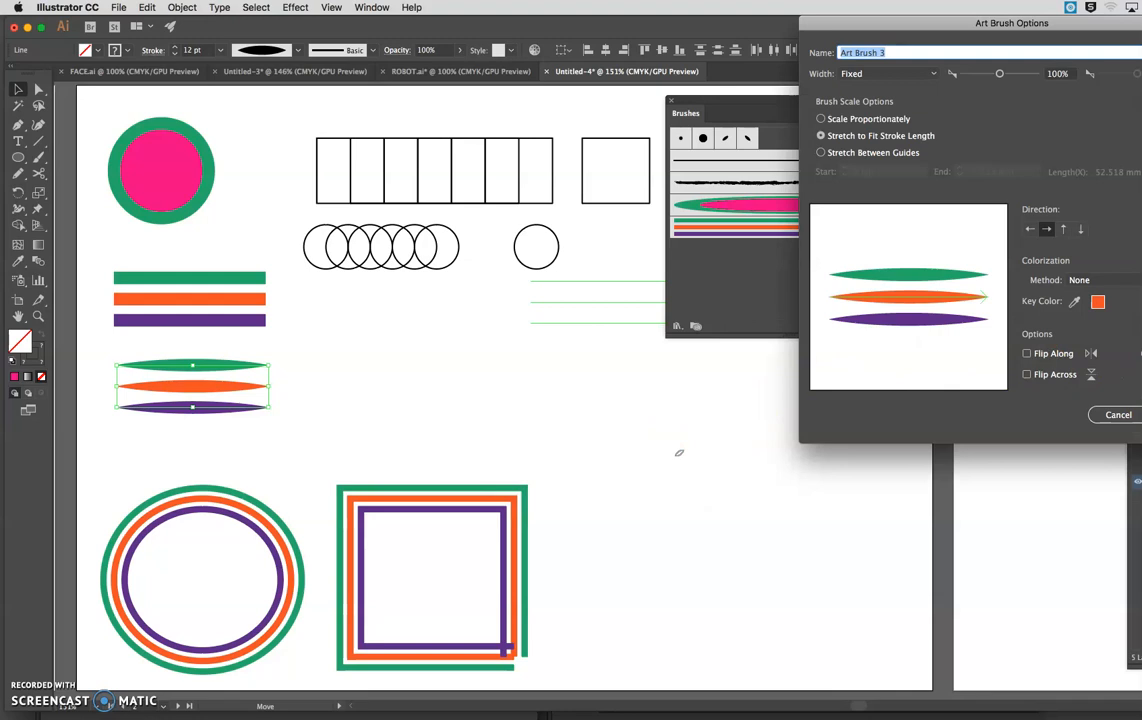
key(Return)
click(592, 398)
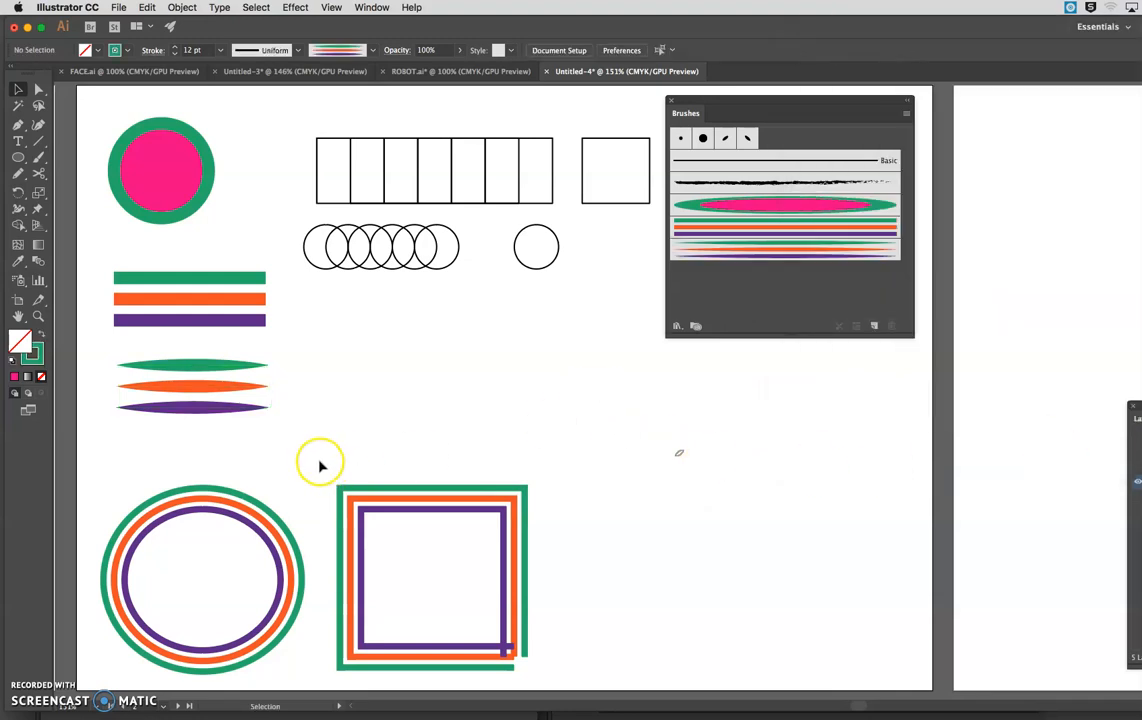
Apply the tapered three-stripe art brush to the outlines of the large ellipse and the large square.
drag(335, 460, 405, 525)
click(212, 459)
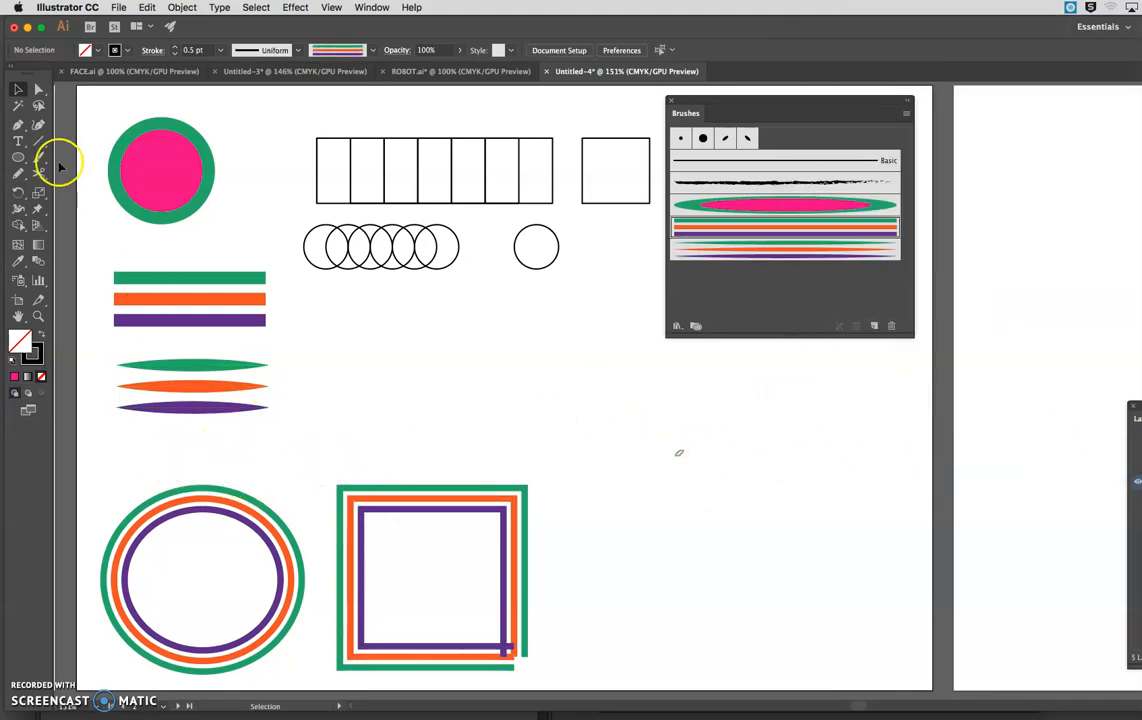
drag(135, 470, 495, 587)
click(779, 250)
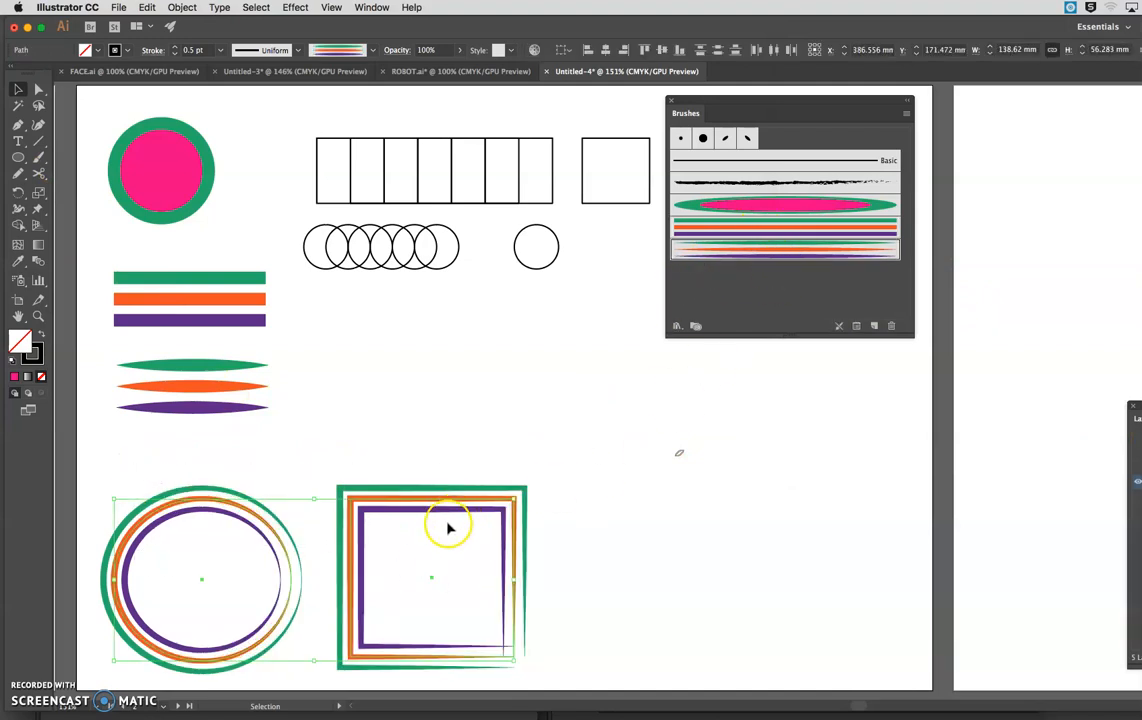
click(553, 537)
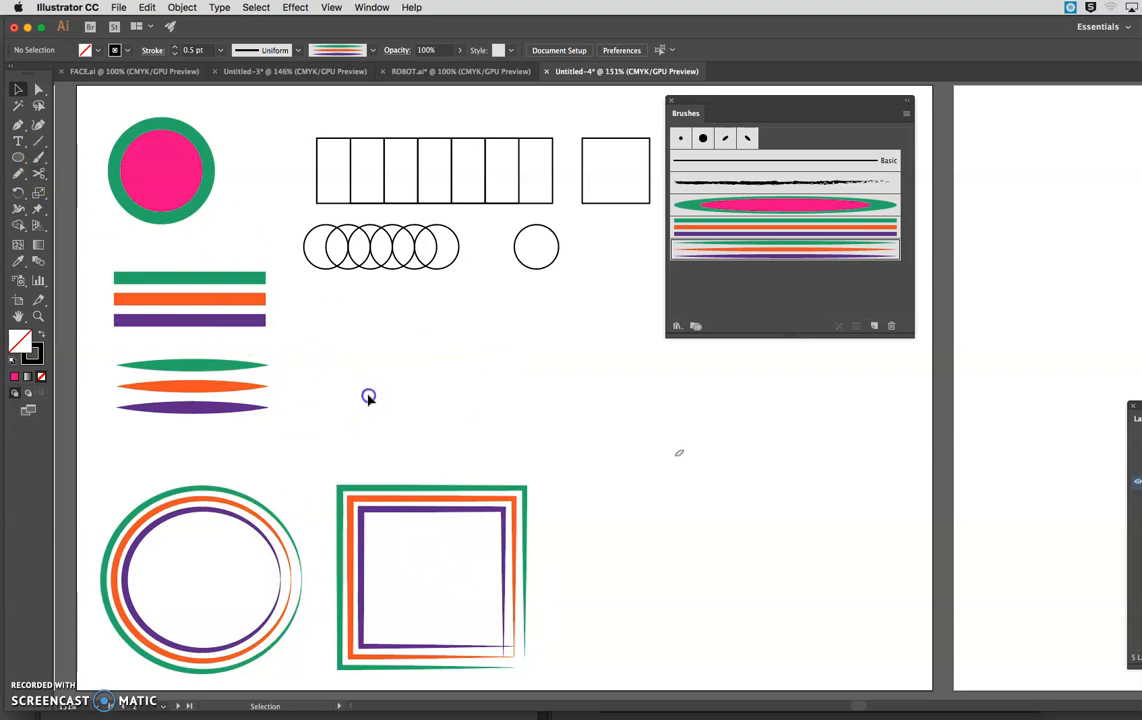
Paint a long wavy stroke with the tapered three-stripe art brush across the area above the large square.
click(44, 157)
mouse_move(333, 331)
mouse_down()
mouse_move(527, 379)
mouse_move(775, 485)
mouse_move(905, 420)
mouse_up()
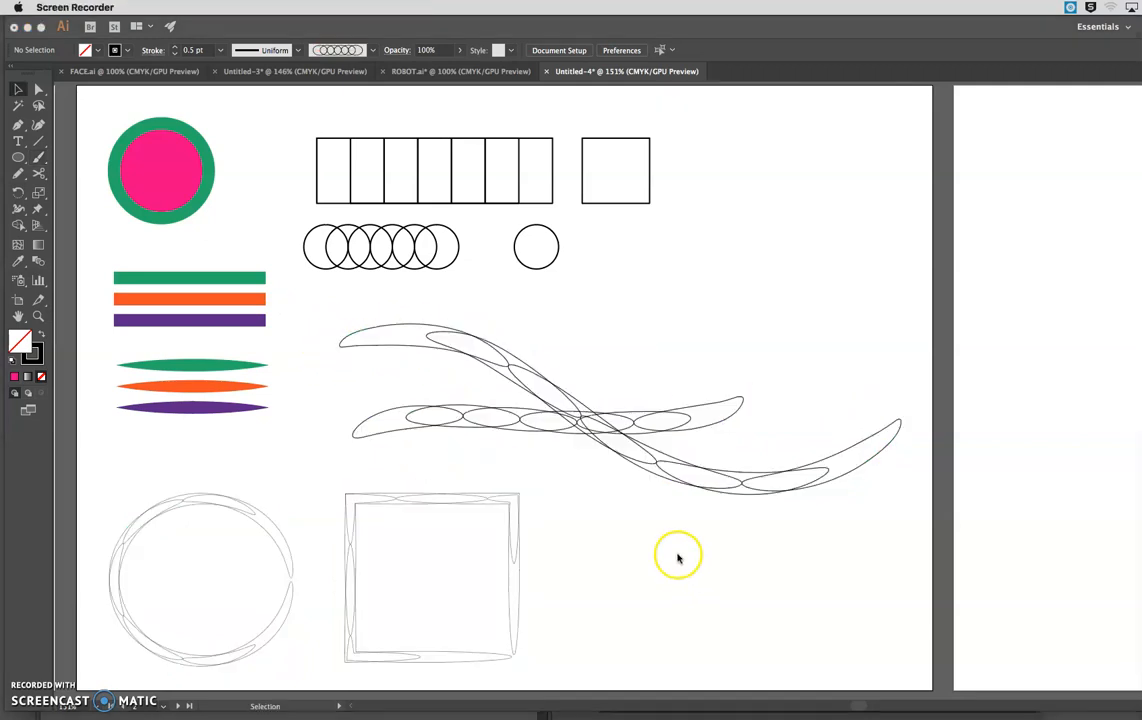
click(678, 558)
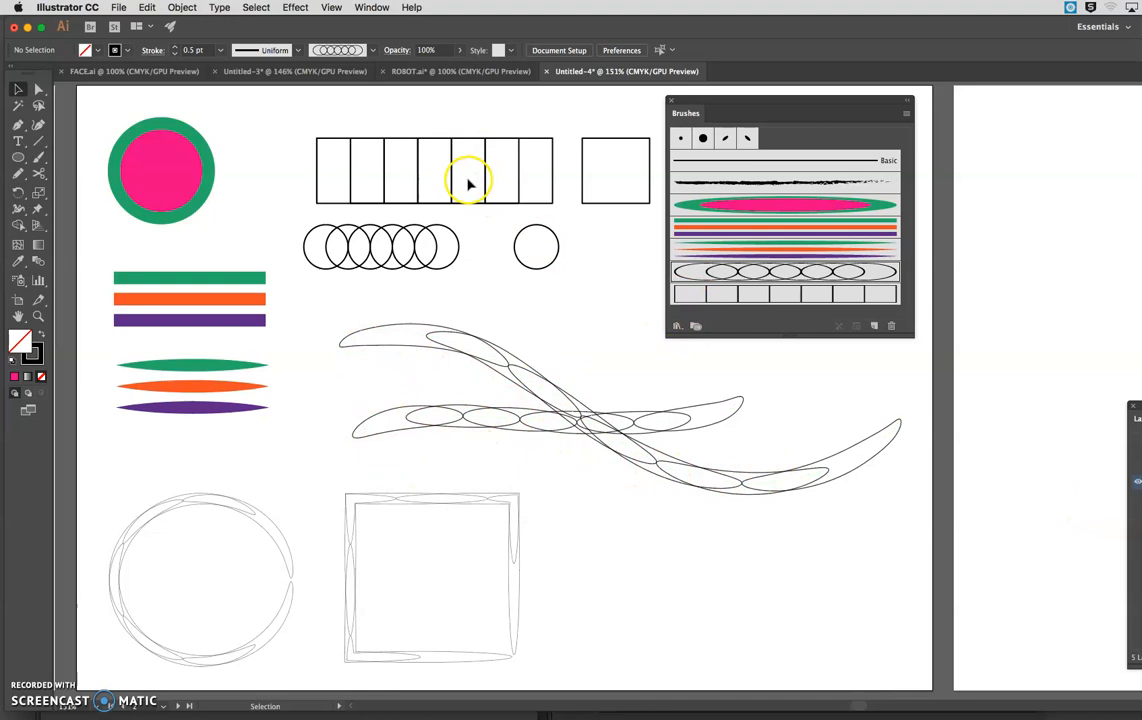
Apply the row-of-squares art brush to both wavy strokes, the large ellipse and the large square.
drag(470, 305, 612, 486)
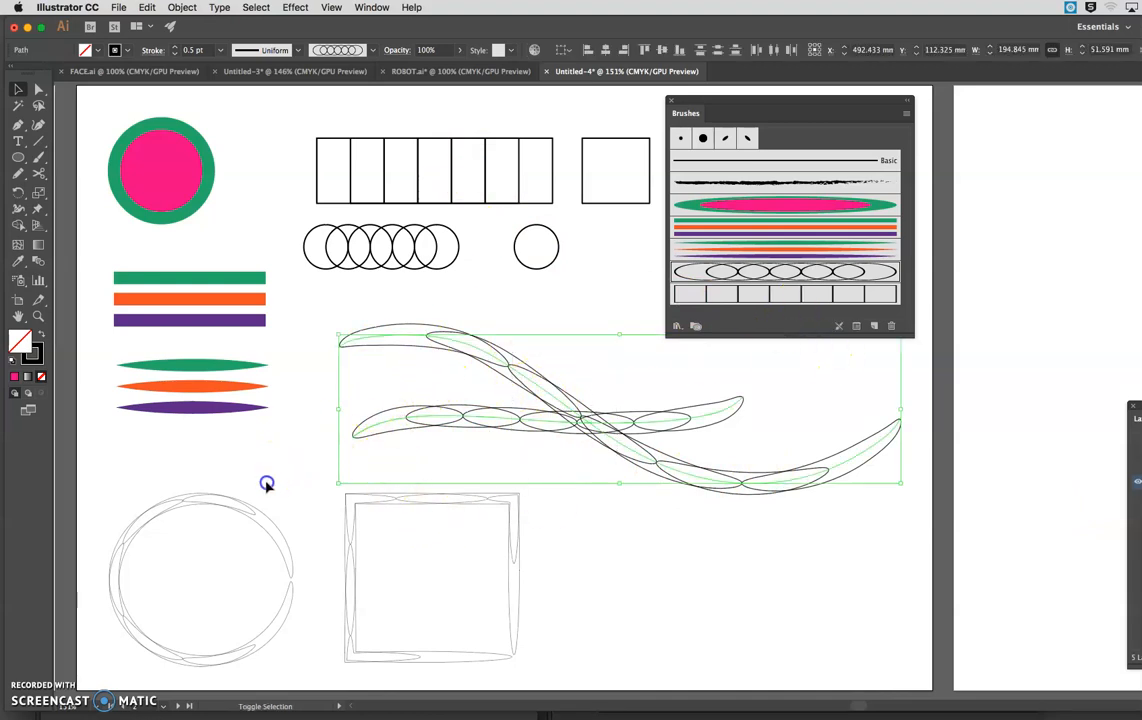
drag(278, 492, 421, 569)
click(757, 292)
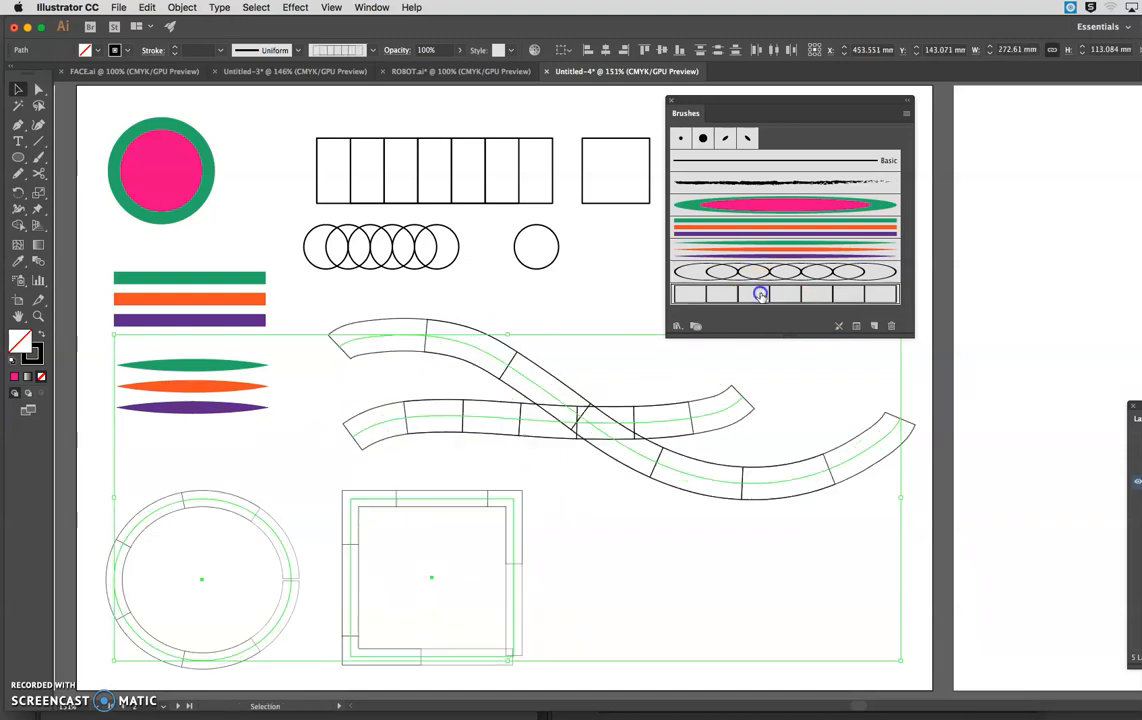
click(625, 546)
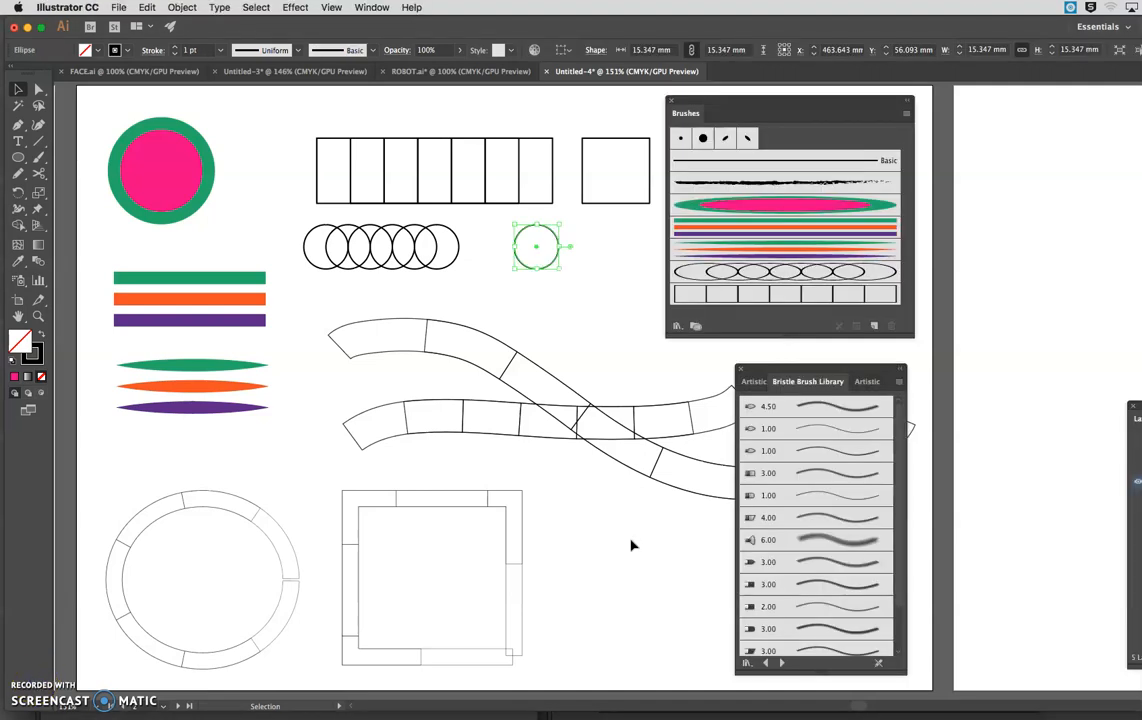
click(631, 545)
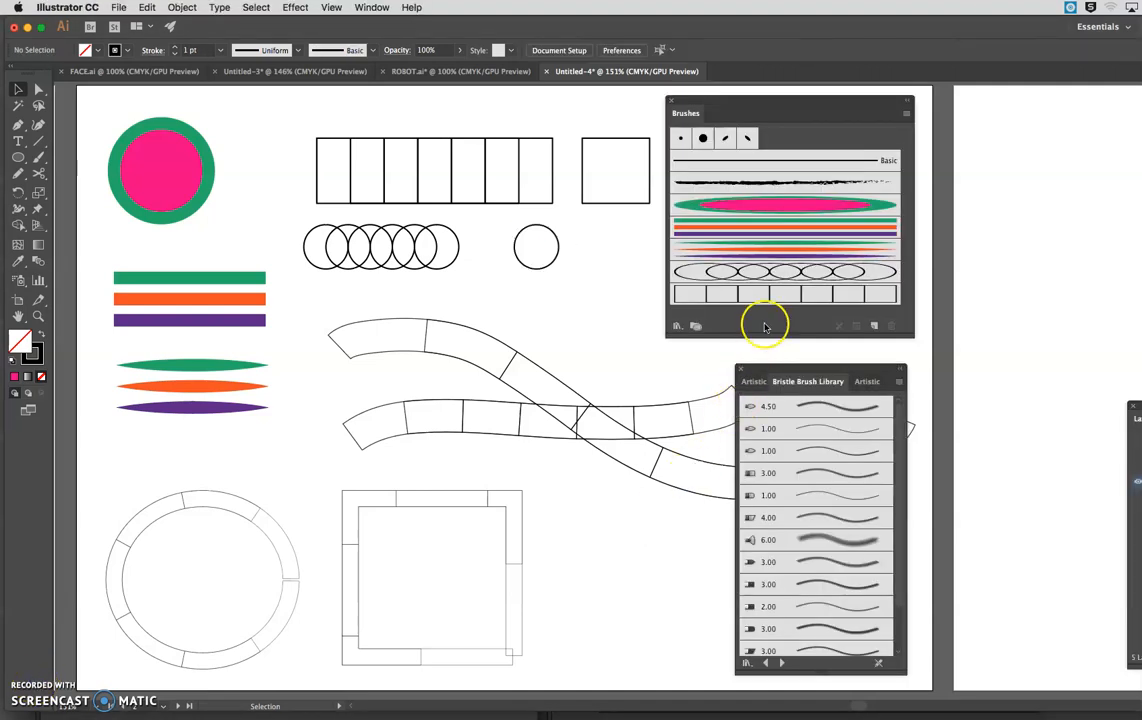
Create a Calligraphic Brush with the default 0° angle, 100% roundness and 9 pt size.
click(548, 257)
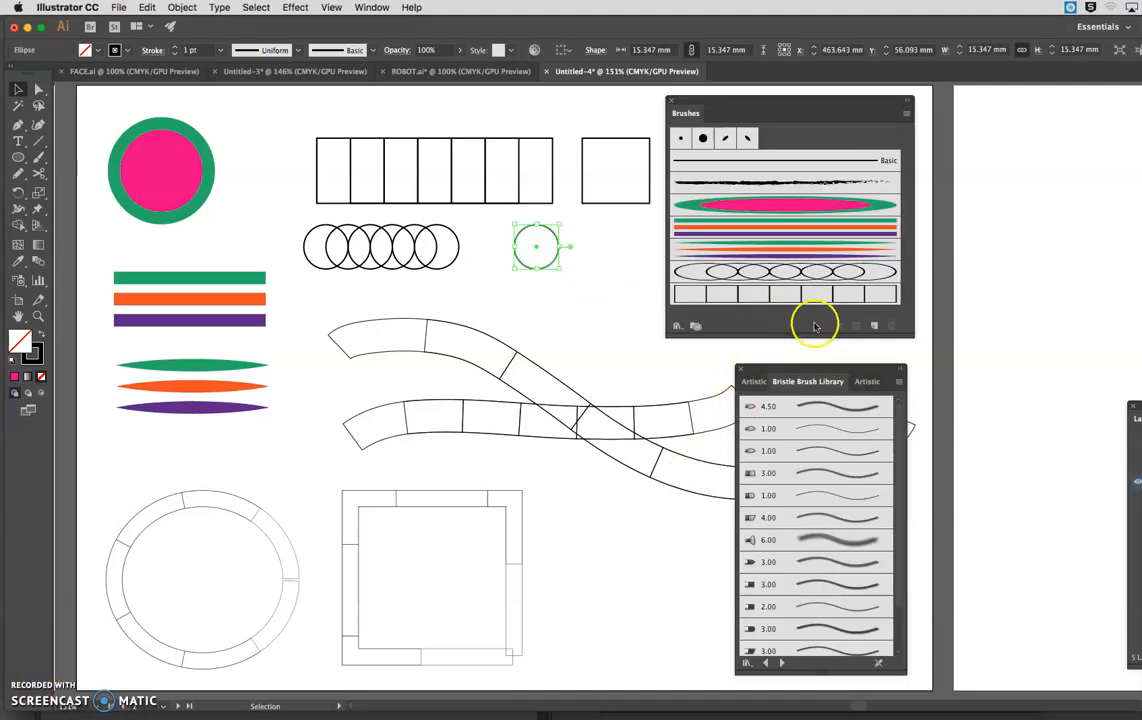
click(875, 324)
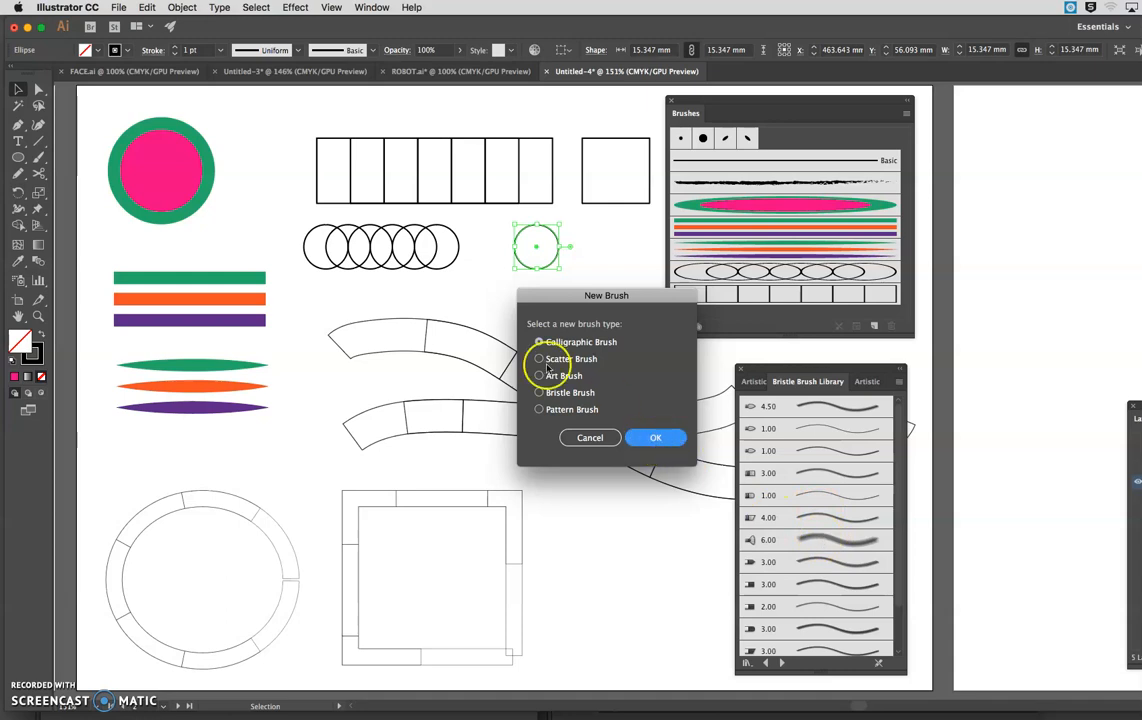
click(665, 451)
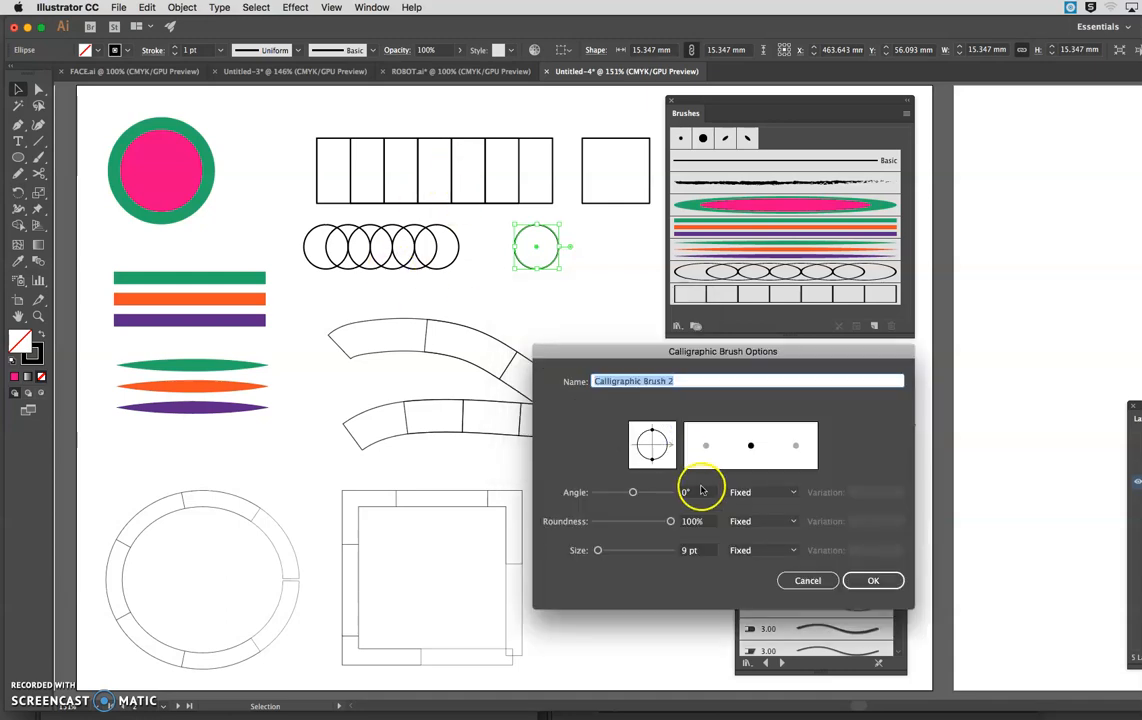
click(870, 580)
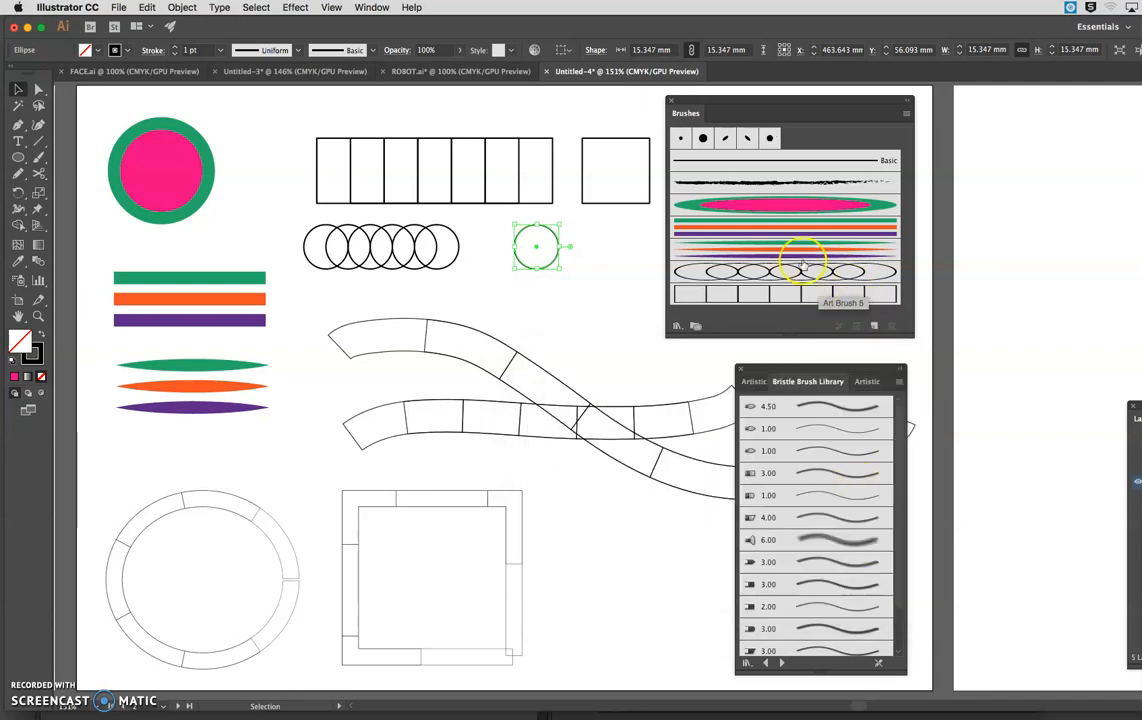
Enlarge the list of brushes and create a Bristle Brush with the default options.
drag(912, 338, 932, 373)
click(895, 360)
click(539, 393)
click(655, 437)
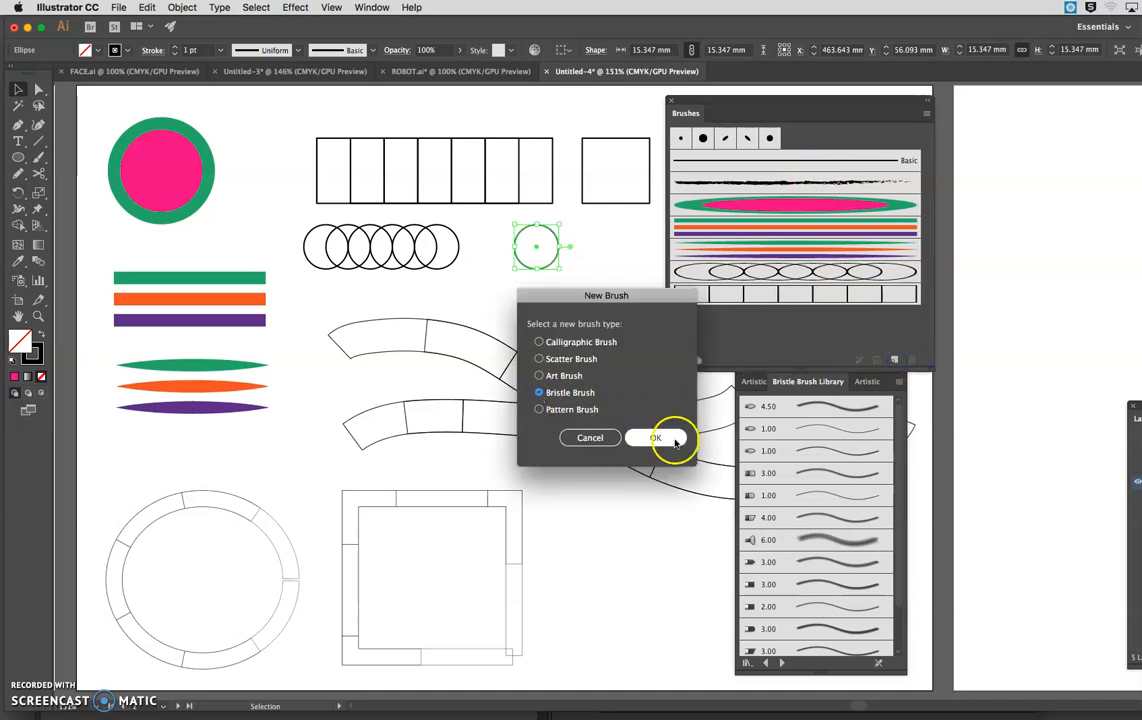
click(1045, 397)
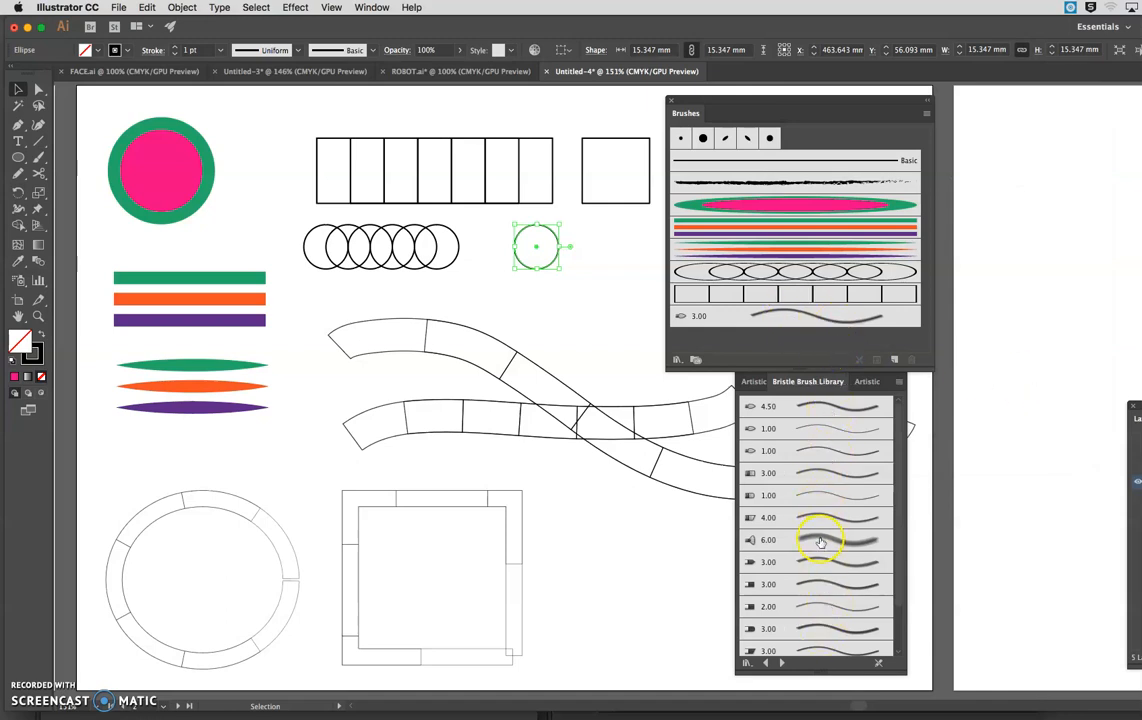
Try the new 3.00 bristle brush on the small circle and on a short painted wave, removing both trials.
click(794, 312)
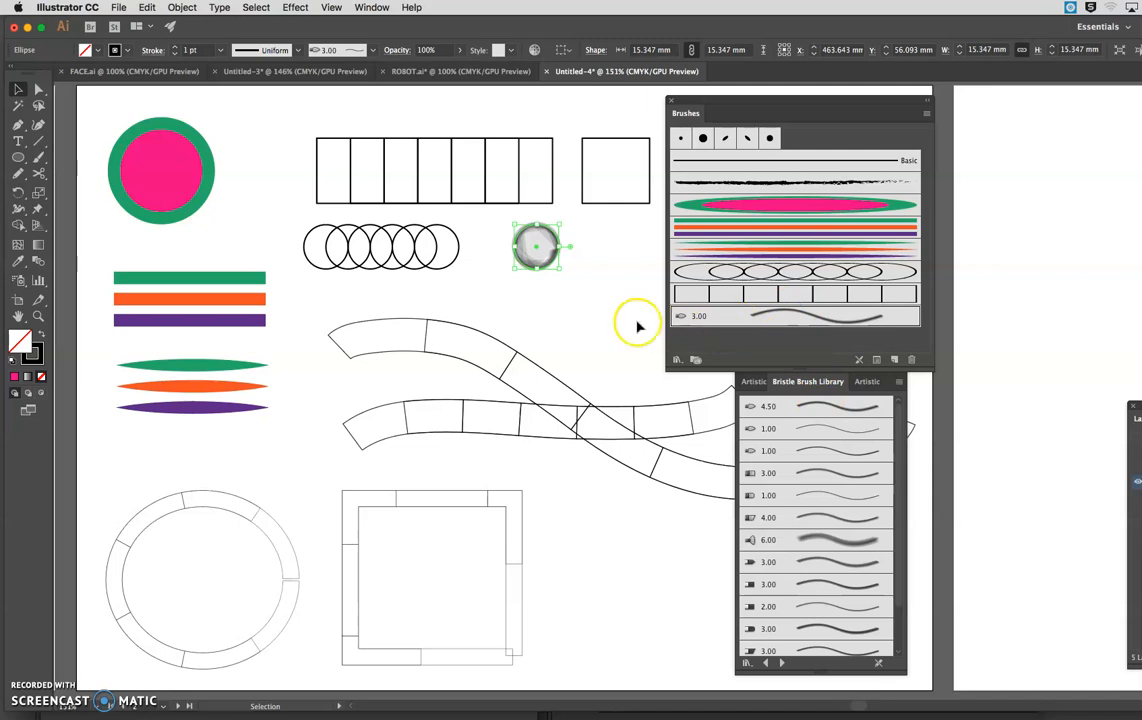
key(super+z)
click(38, 156)
drag(455, 290, 607, 325)
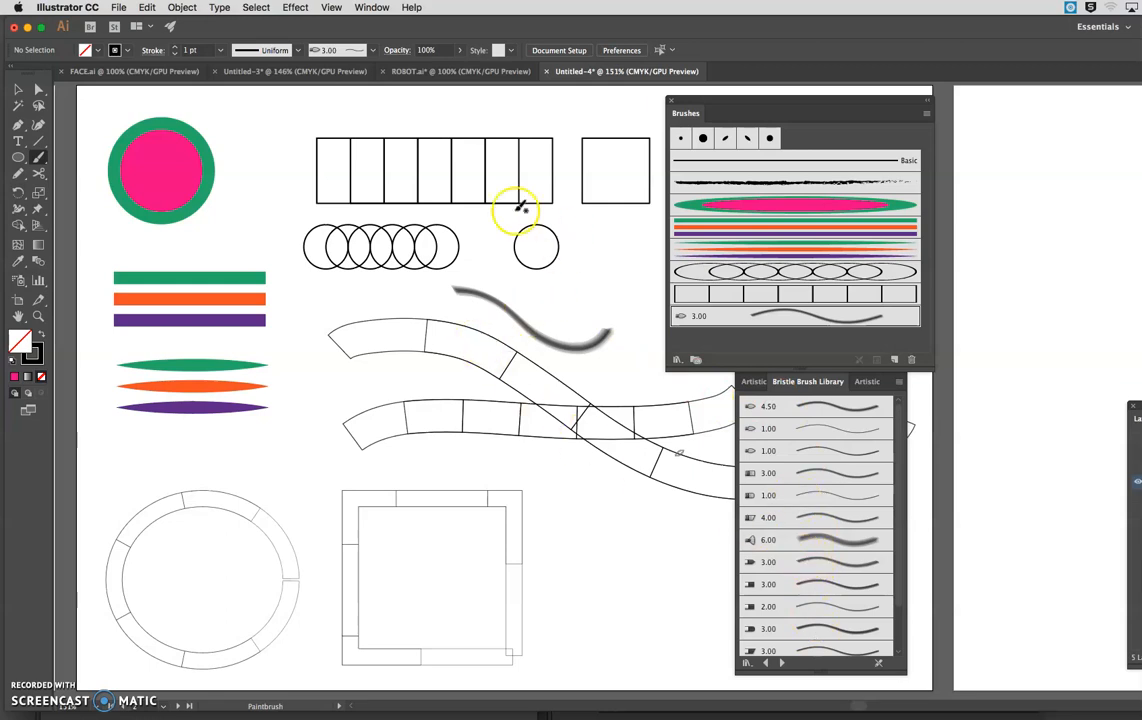
click(18, 89)
click(525, 322)
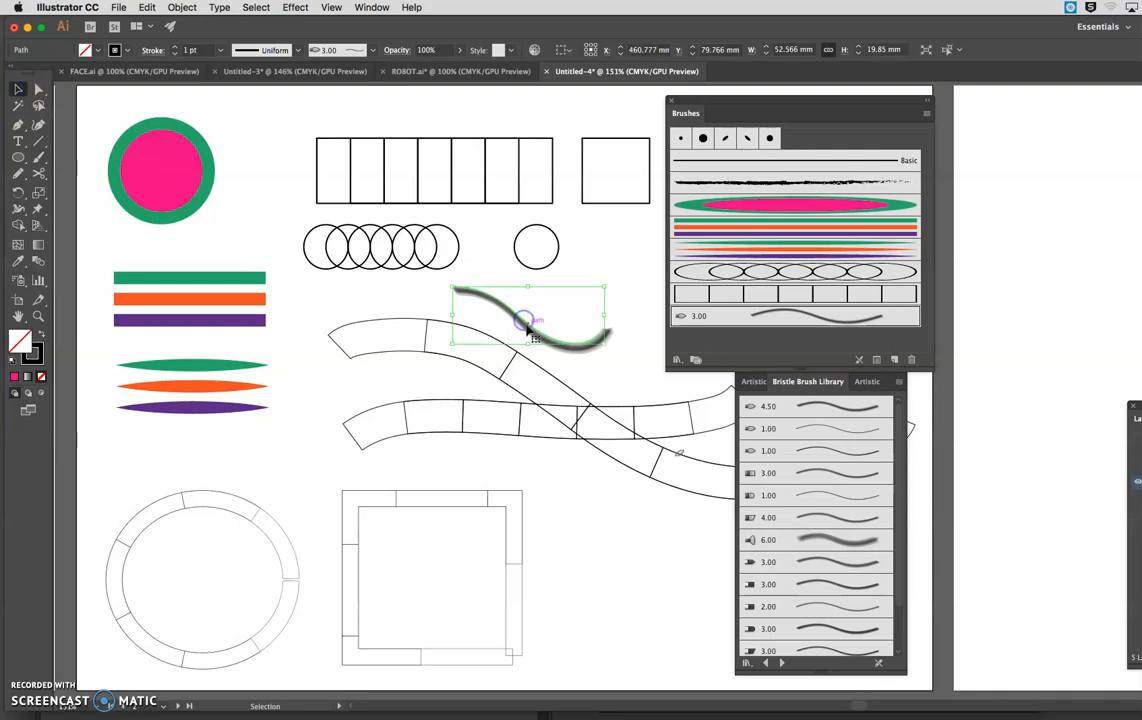
key(Delete)
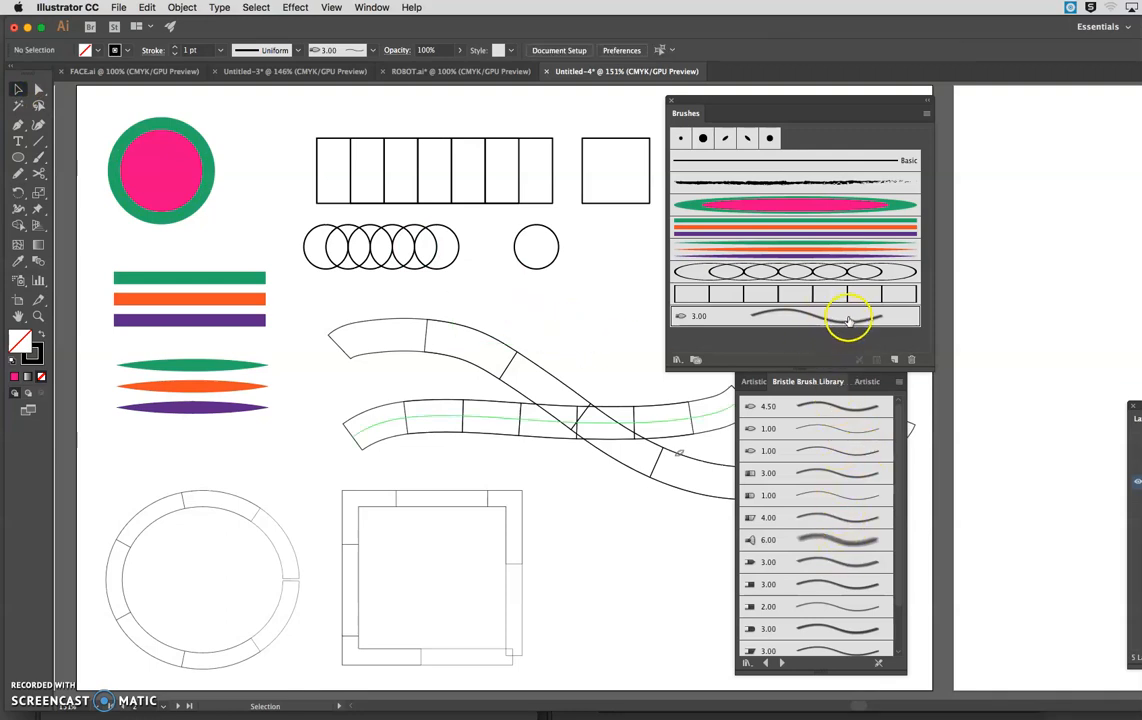
Add the 6.00 Mop brush from the Bristle Brush Library to the document's brushes and set its size to 6.88 mm.
click(840, 540)
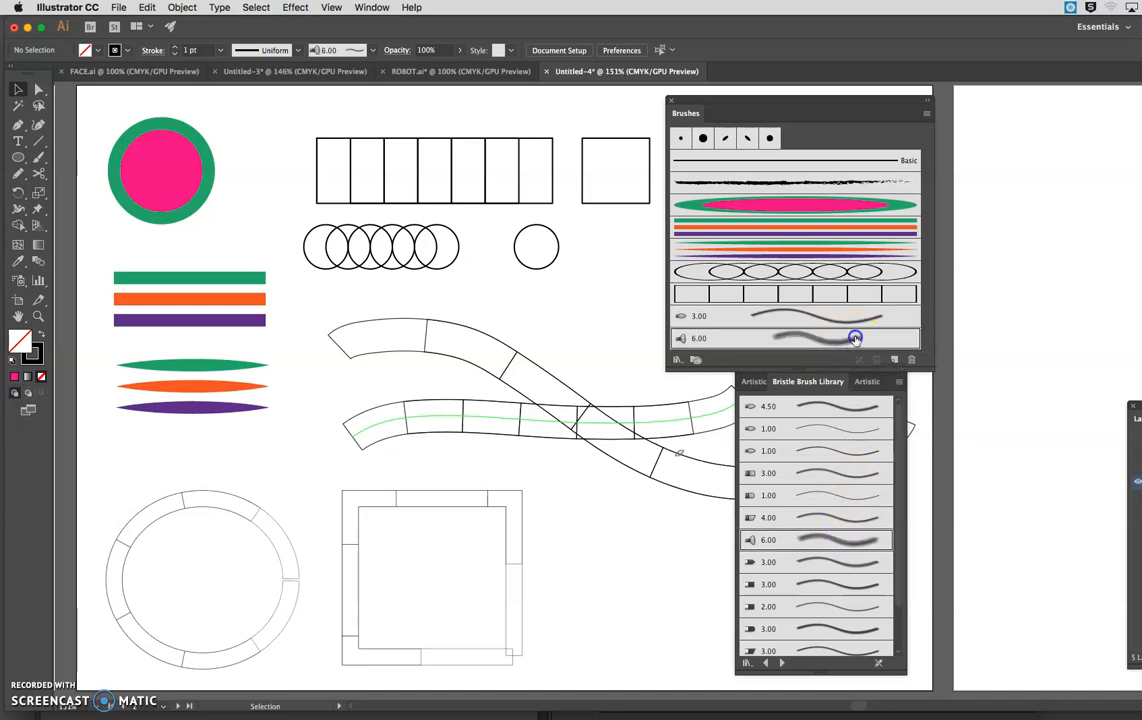
double_click(855, 339)
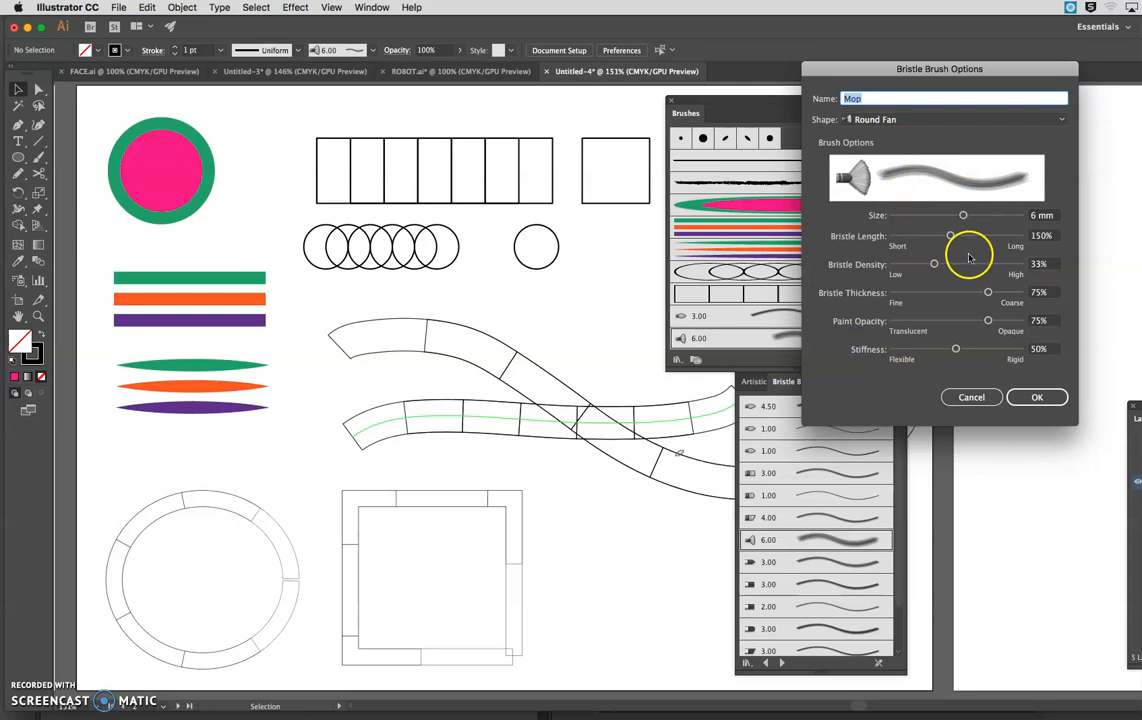
mouse_move(963, 215)
mouse_down()
mouse_move(915, 216)
mouse_move(976, 215)
mouse_up()
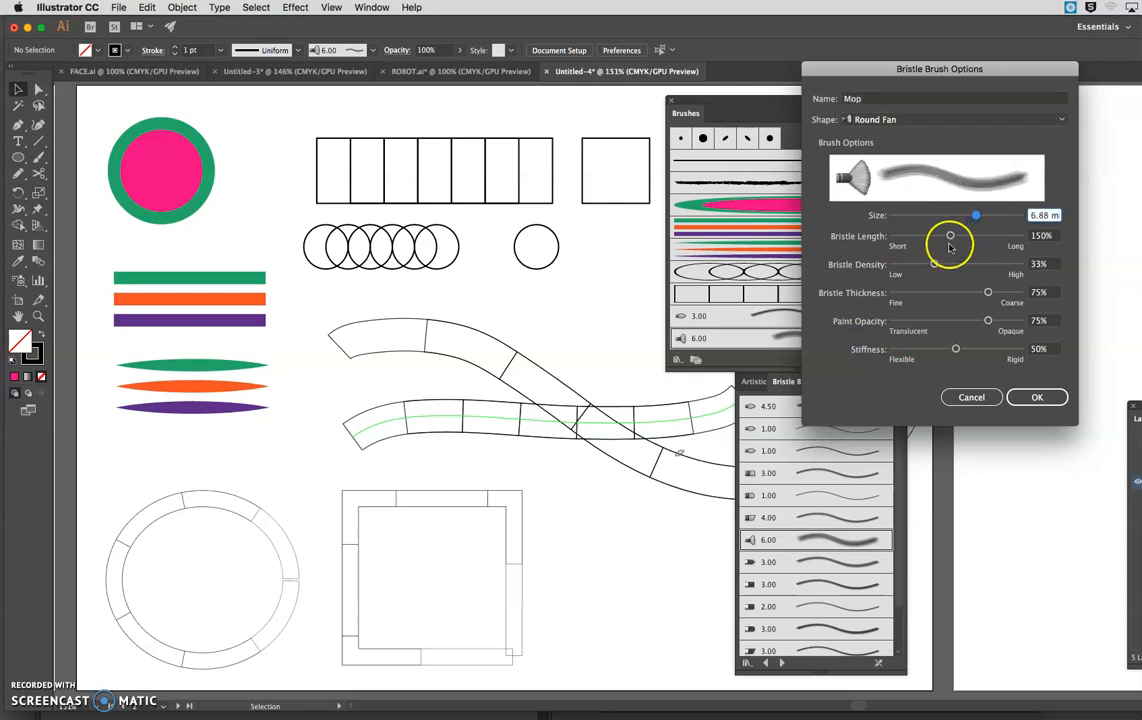
click(1037, 397)
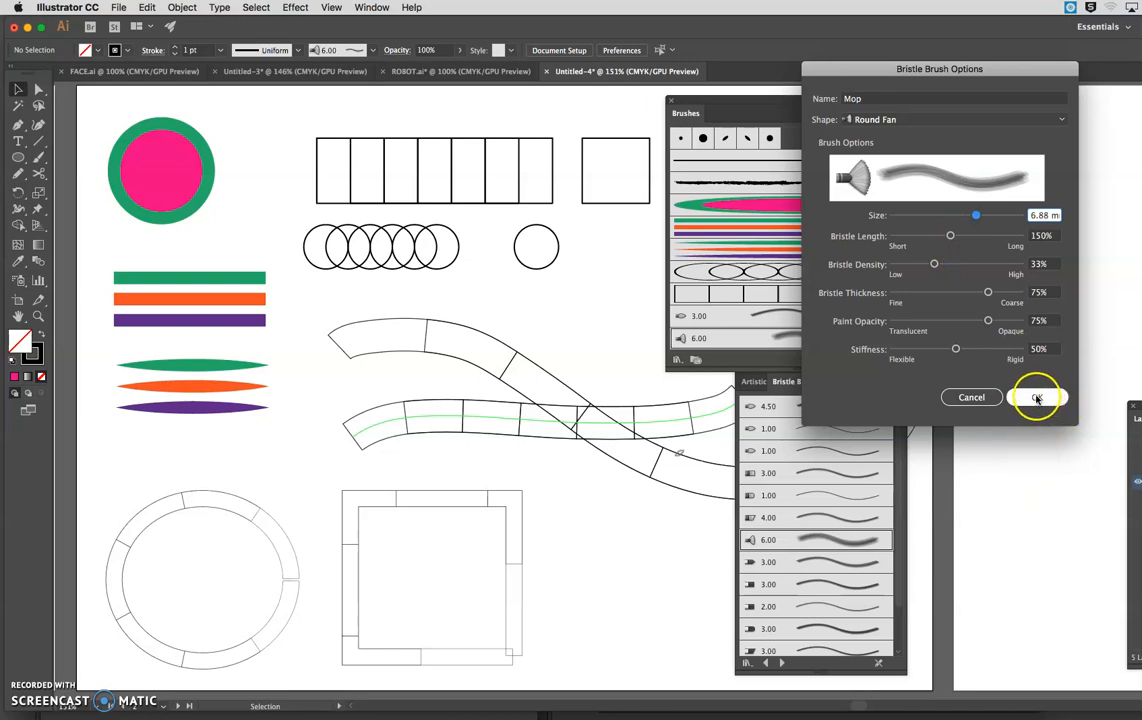
click(793, 381)
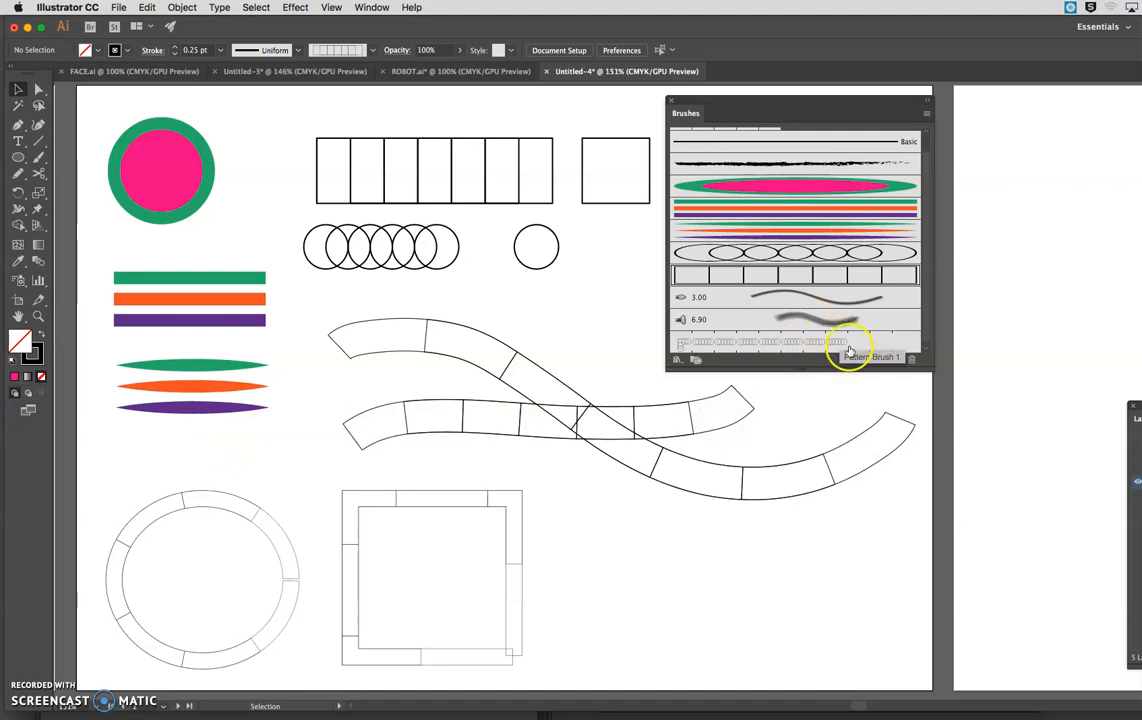
Start a new Calligraphic Brush and open its options.
click(895, 360)
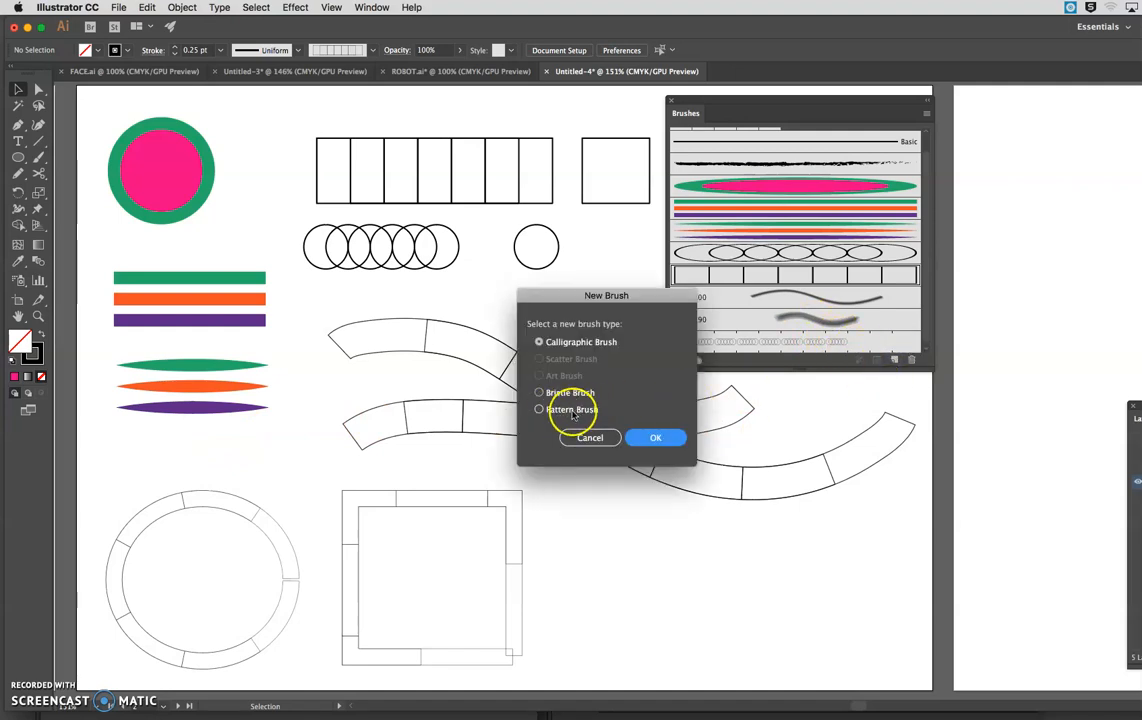
click(655, 438)
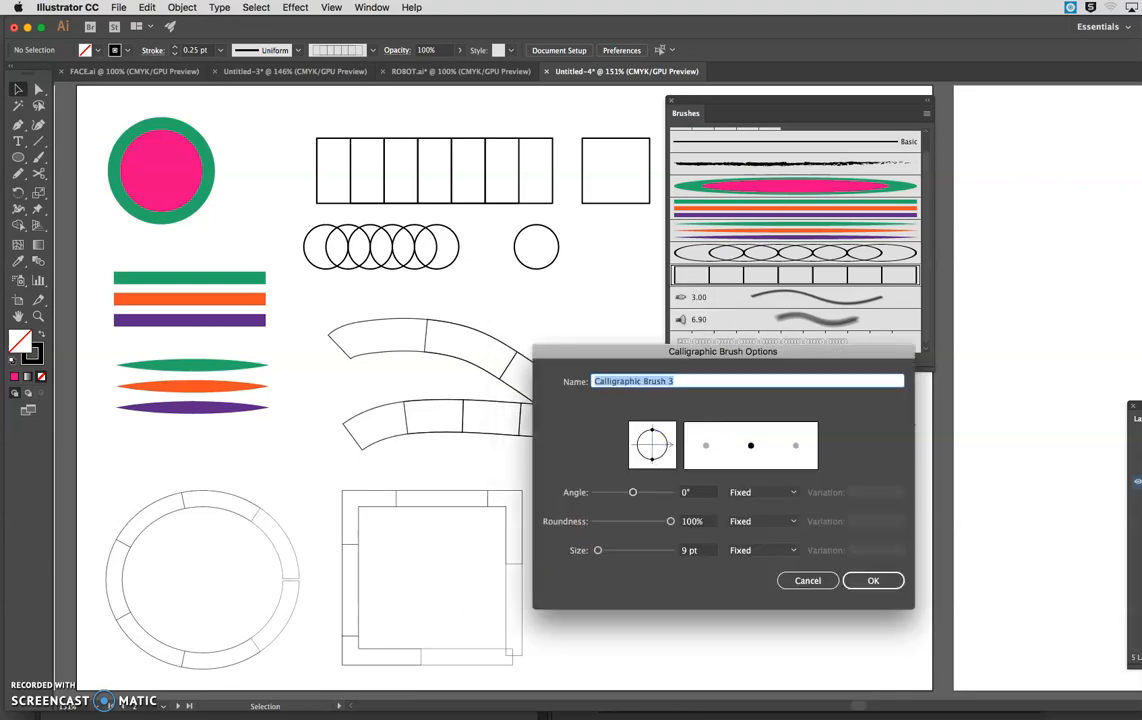